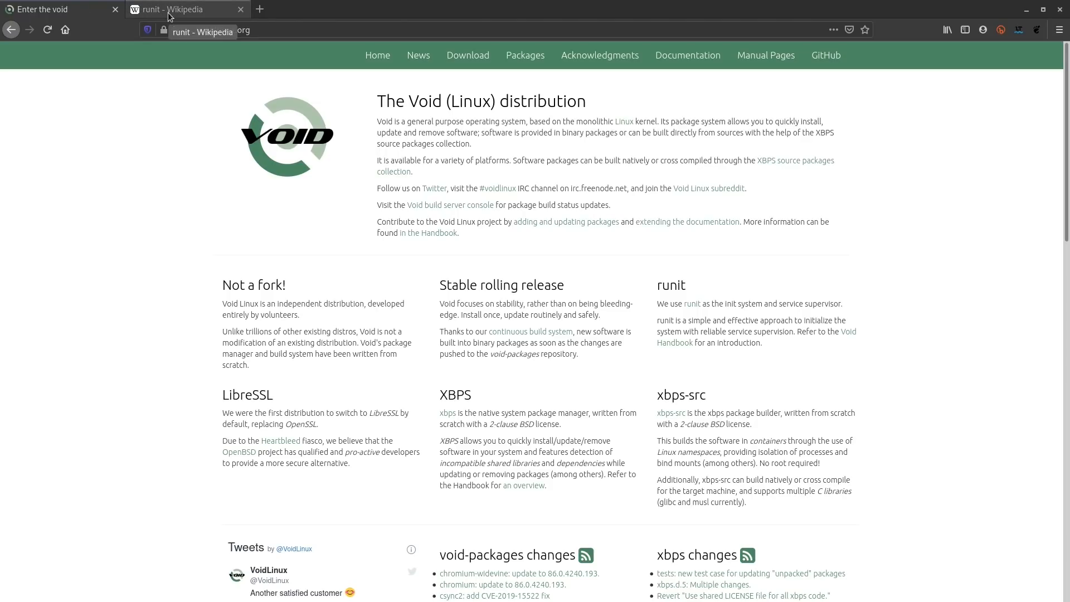
Step: Review the runit Wikipedia article and the recent posts on the Void Linux news page, including the April 24, 2020 entry
left_click(170, 17)
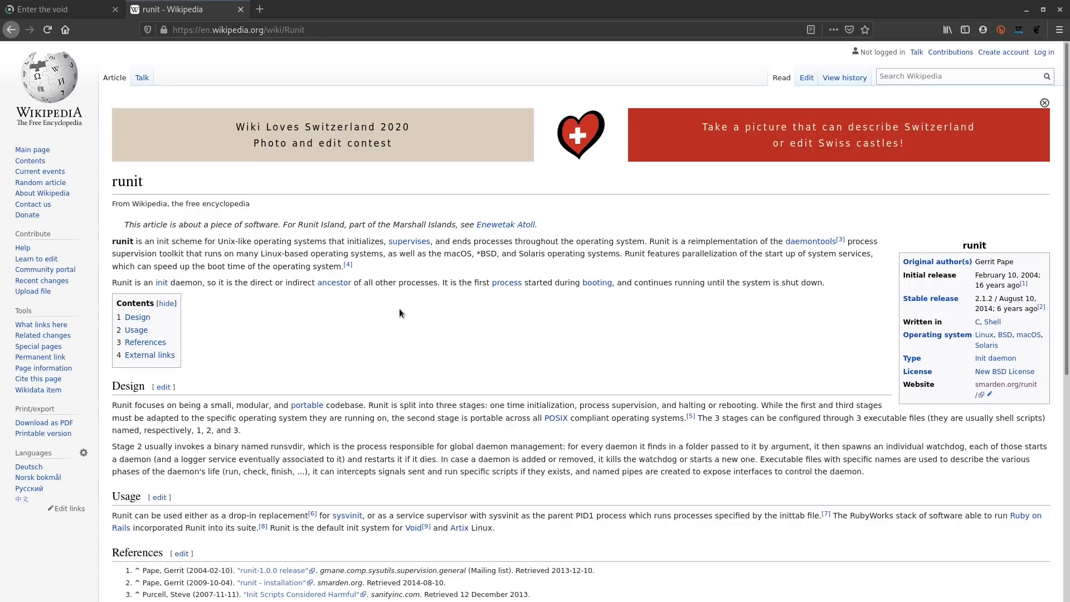
left_click(70, 10)
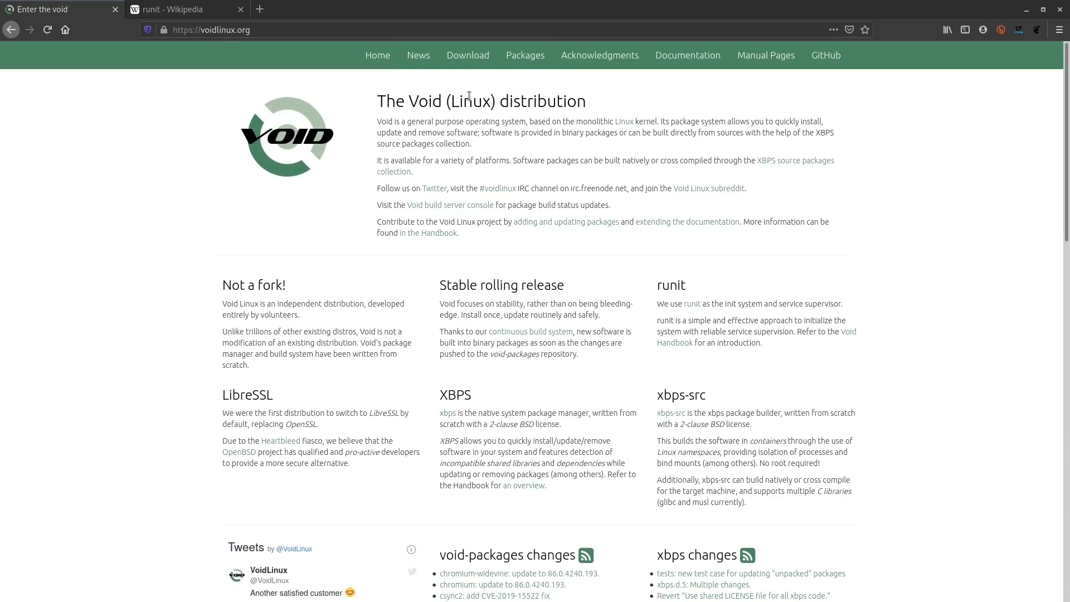
left_click(413, 57)
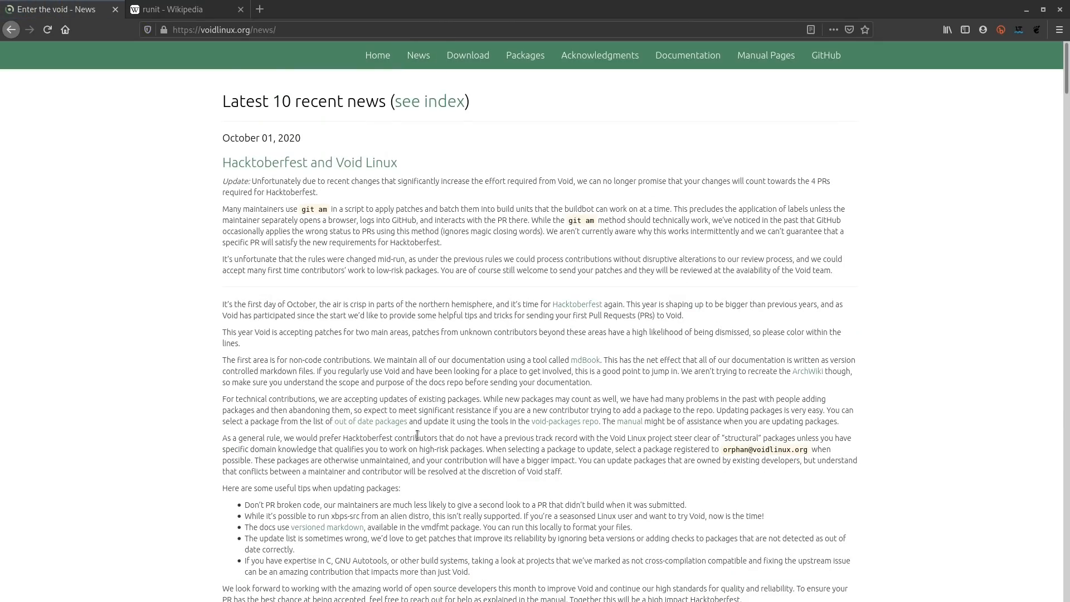
scroll(408, 432, "down", 10)
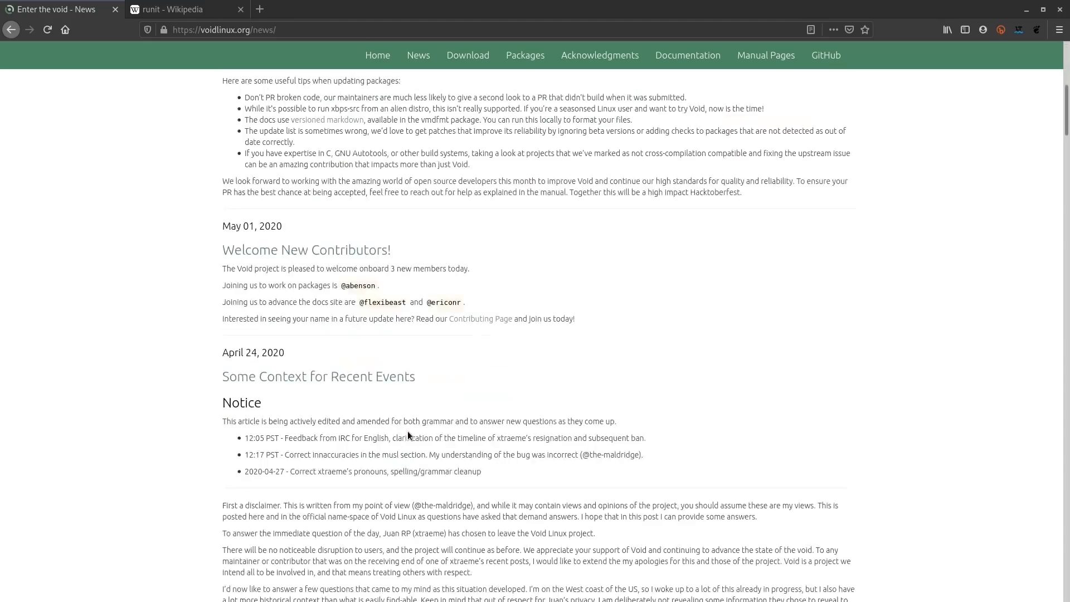
scroll(408, 435, "down", 2)
scroll(290, 279, "up", 1)
scroll(268, 261, "down", 1)
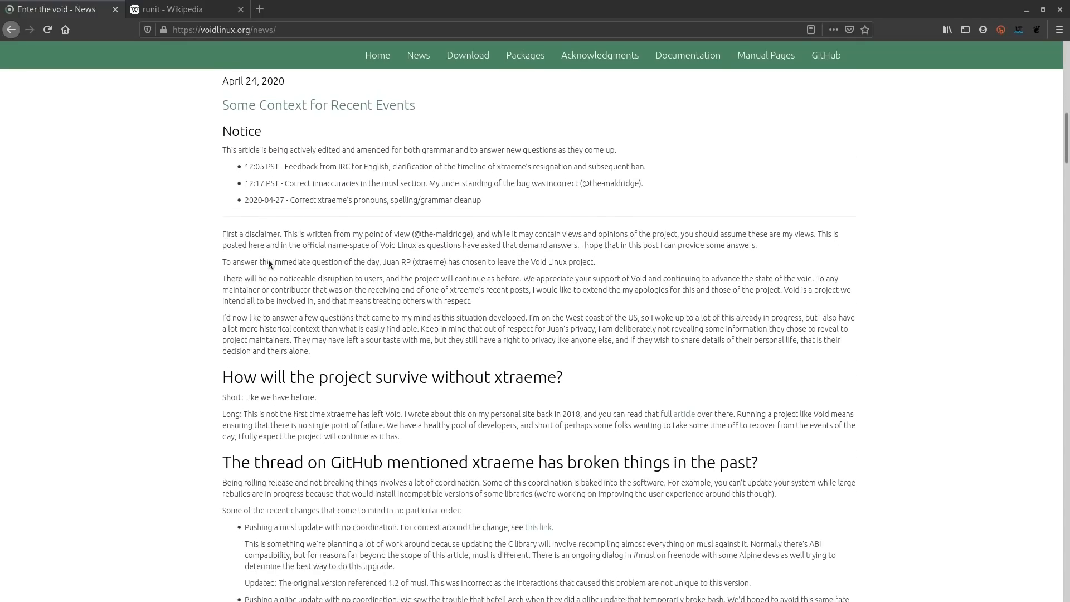
scroll(267, 267, "down", 6)
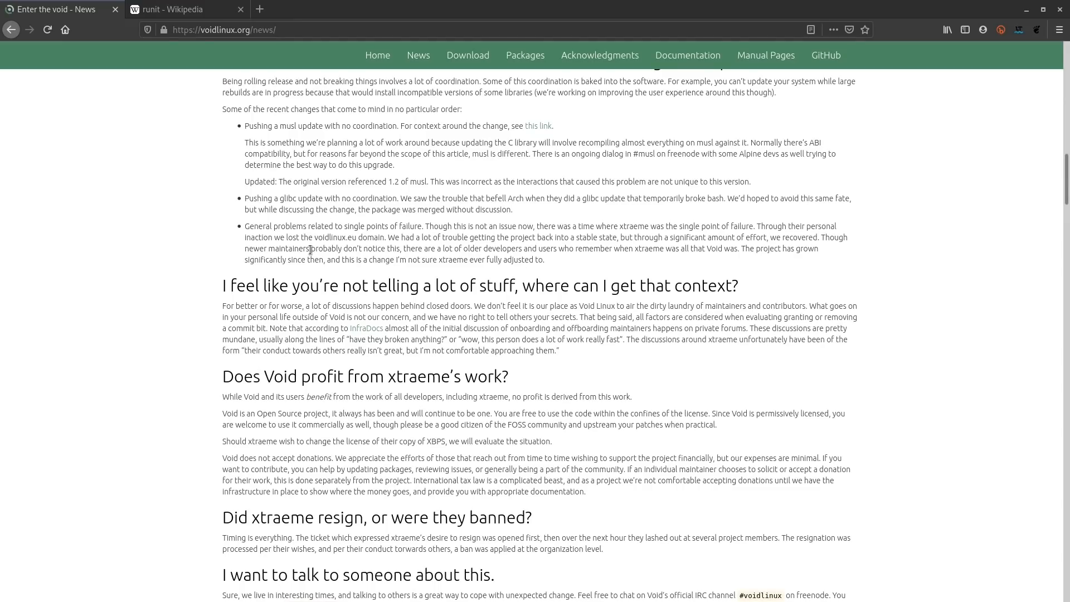
scroll(402, 234, "up", 1)
scroll(402, 235, "up", 3)
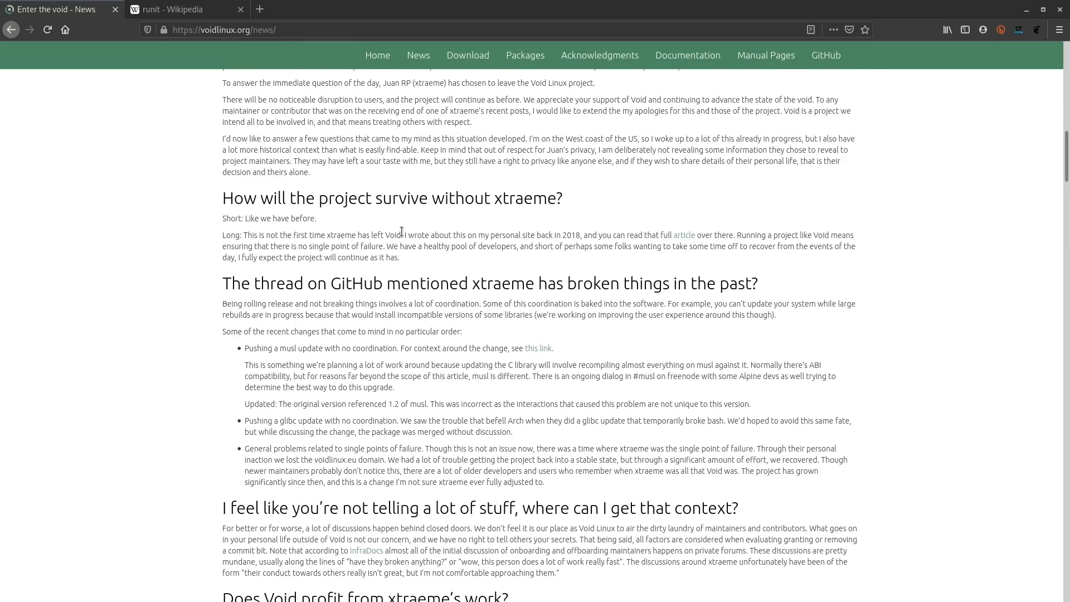
scroll(388, 224, "up", 18)
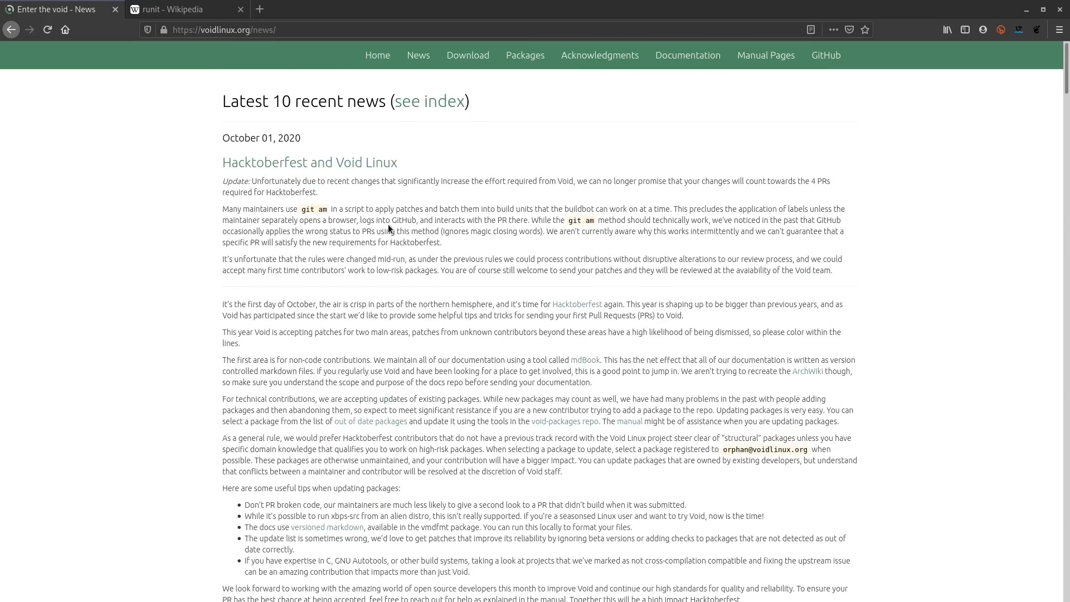
Step: Open the Void Linux download page and follow its link to the current live images and rootfs tarballs
left_click(472, 54)
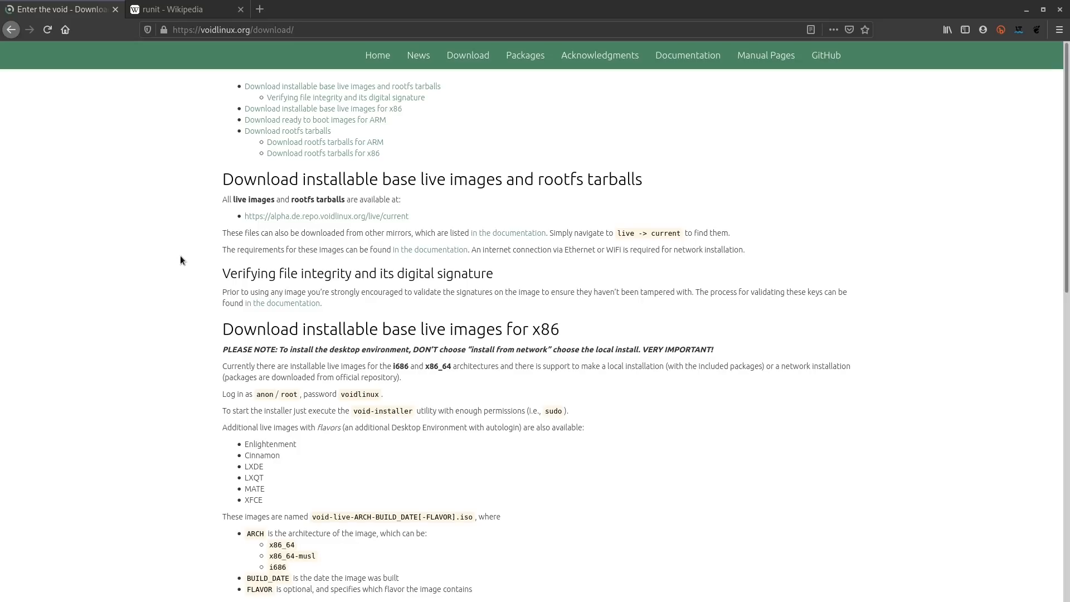
left_click(353, 216)
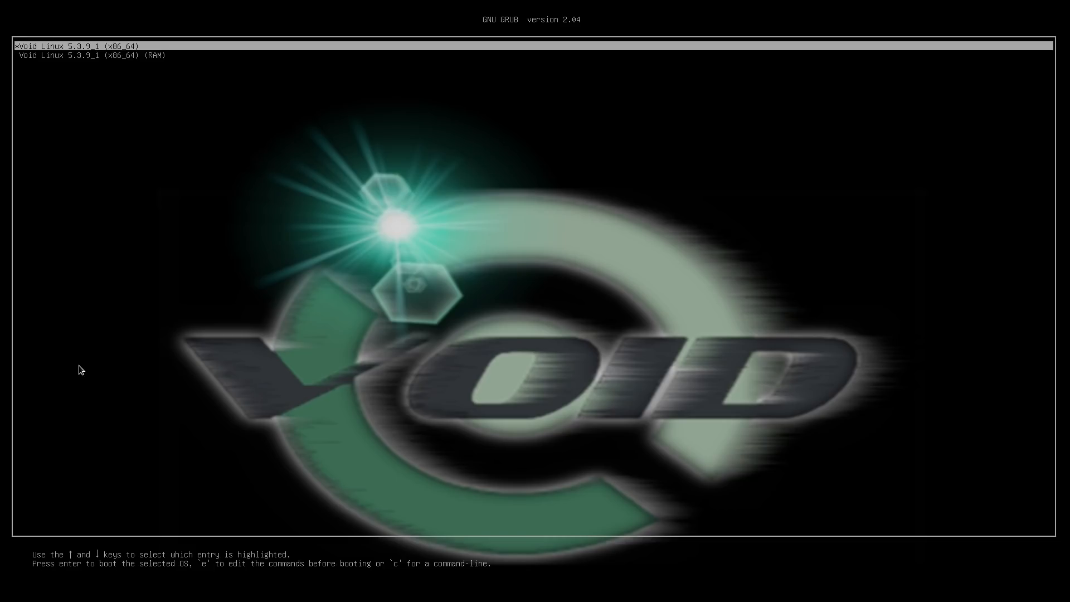
Step: Add video=1920x1080 to the kernel parameters of the Void Linux 5.3.9_1 (x86_64) boot entry and boot it
key("e")
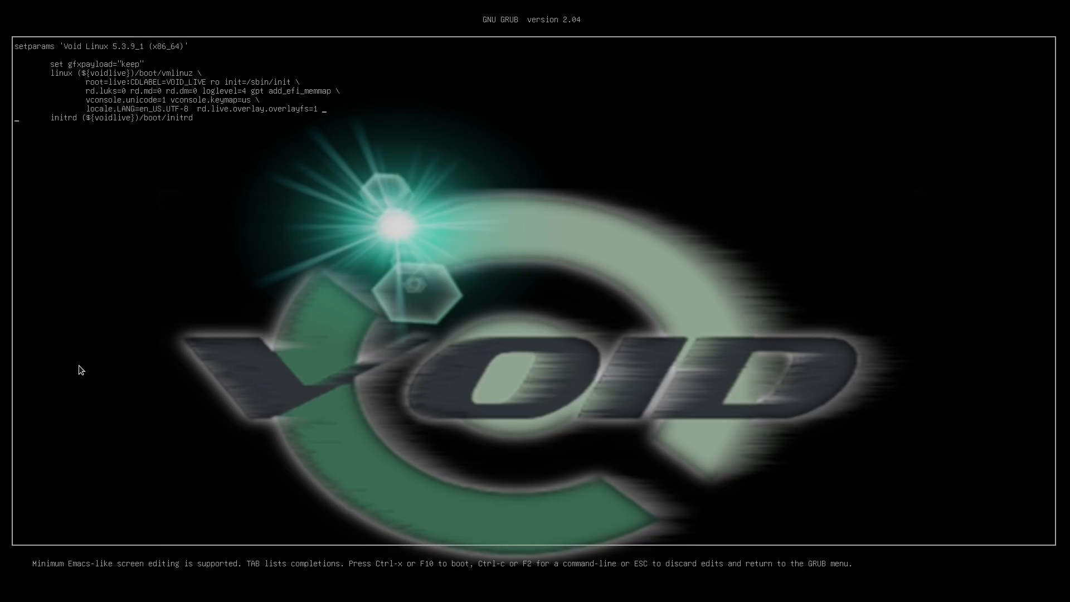
type("video=1920x1080")
key("ctrl+x")
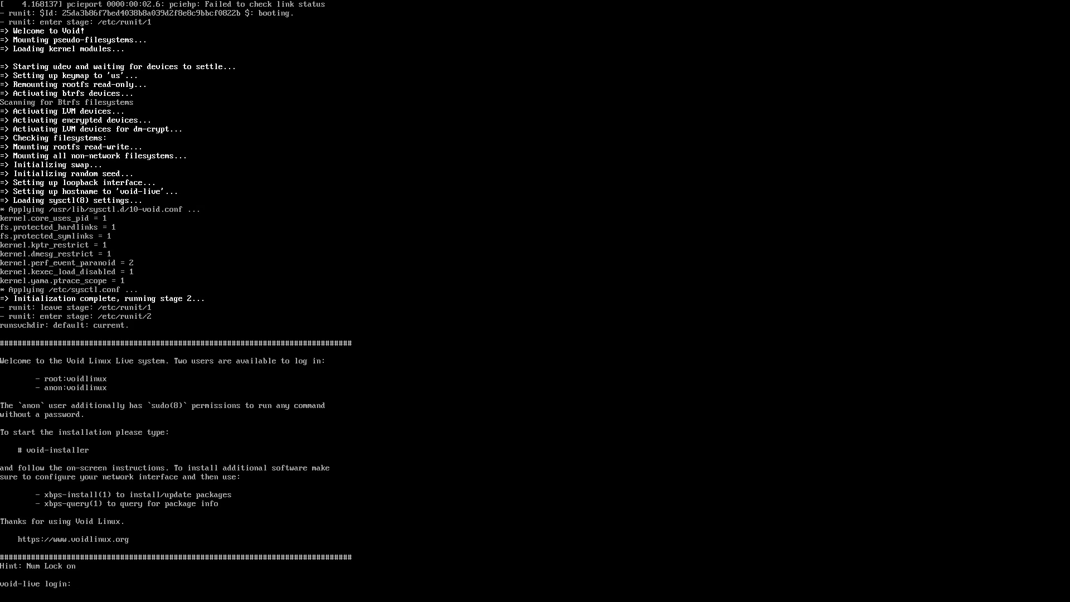
Step: Log in to the live system as root with the account password
type("oot")
key("Return")
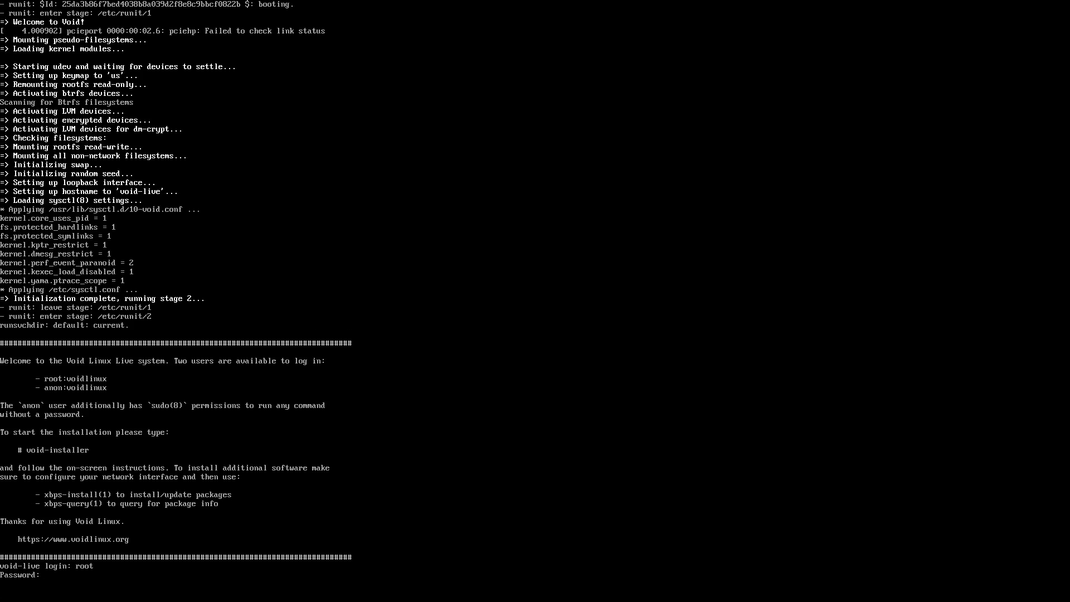
key("Return")
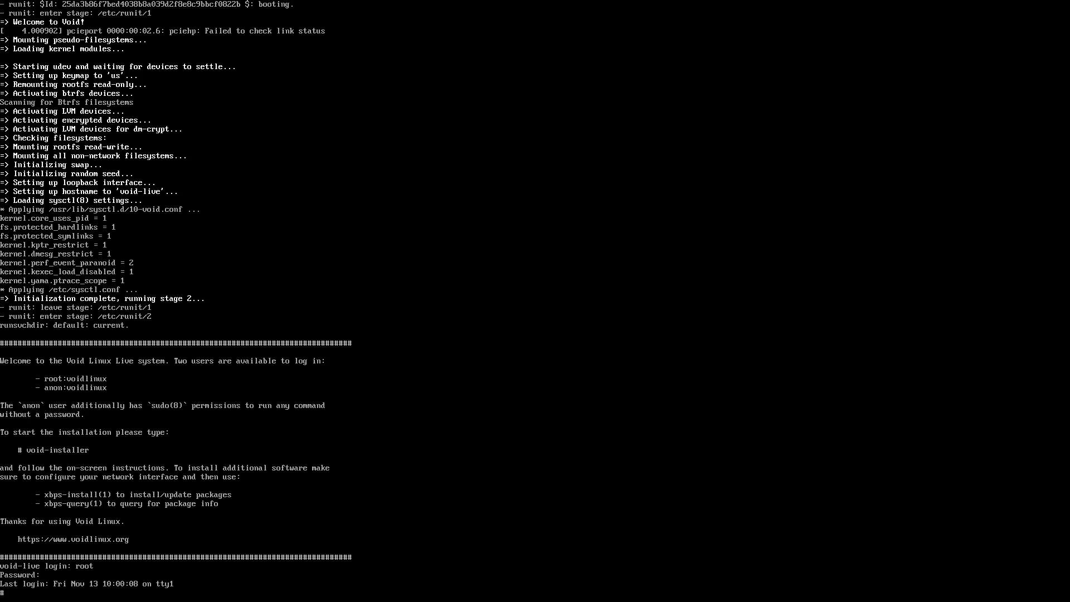
Step: Run void-installer and continue past the welcome message to the installation menu
type("void-installer")
key("Return")
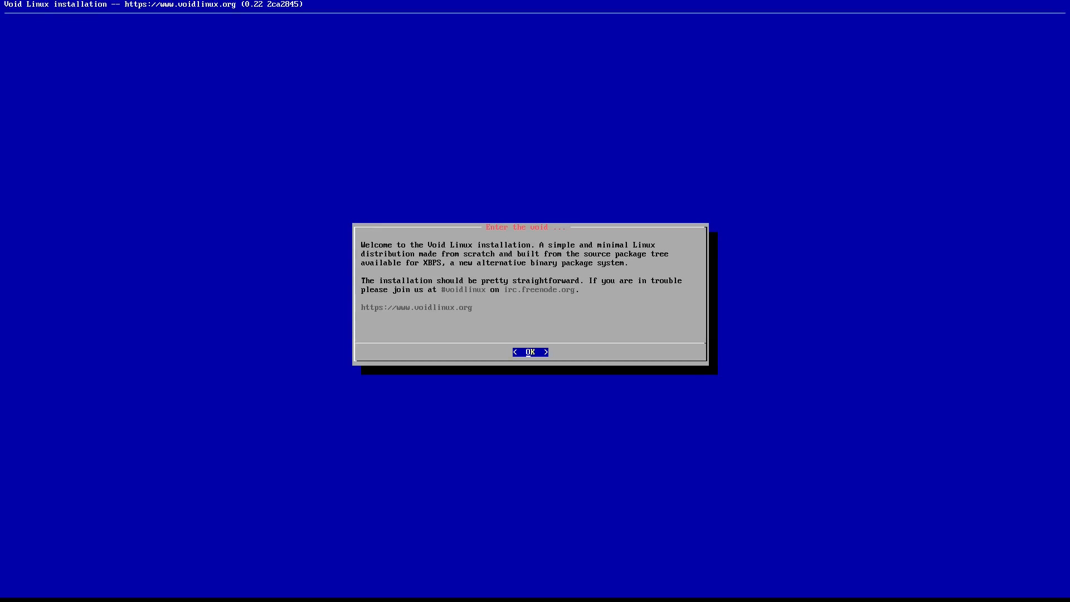
key("Return")
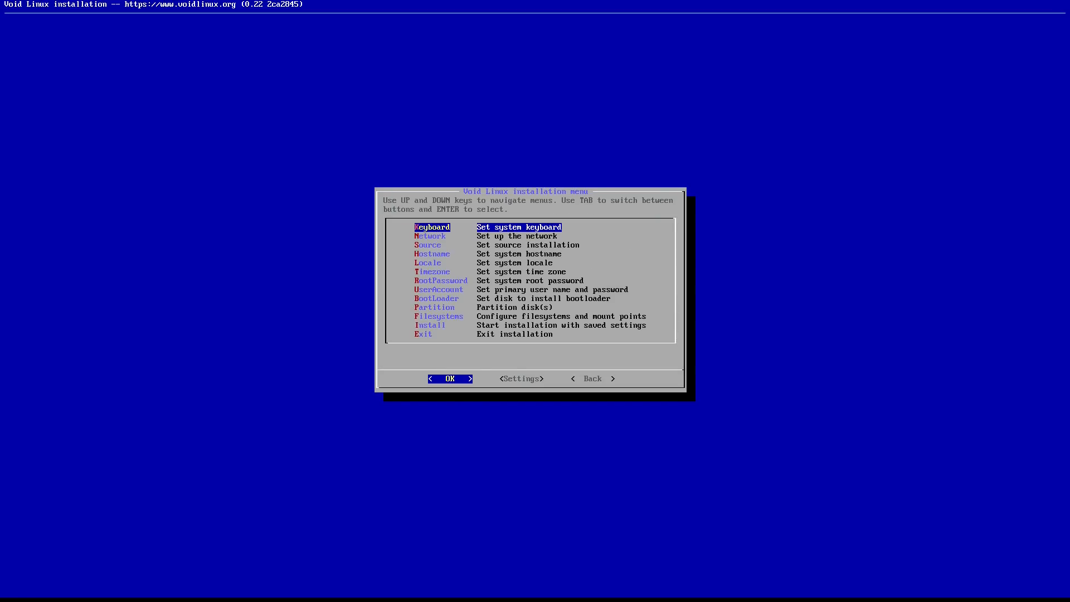
Step: Set the system keyboard keymap to de_CH-latin1
key("Return")
key("Down")
key("Down")
key("Down")
key("Down")
key("Down")
key("Down")
key("Down")
key("Down")
key("Down")
key("Down")
key("Down")
key("Down")
key("Down")
key("Down")
key("Down")
key("Down")
key("Down")
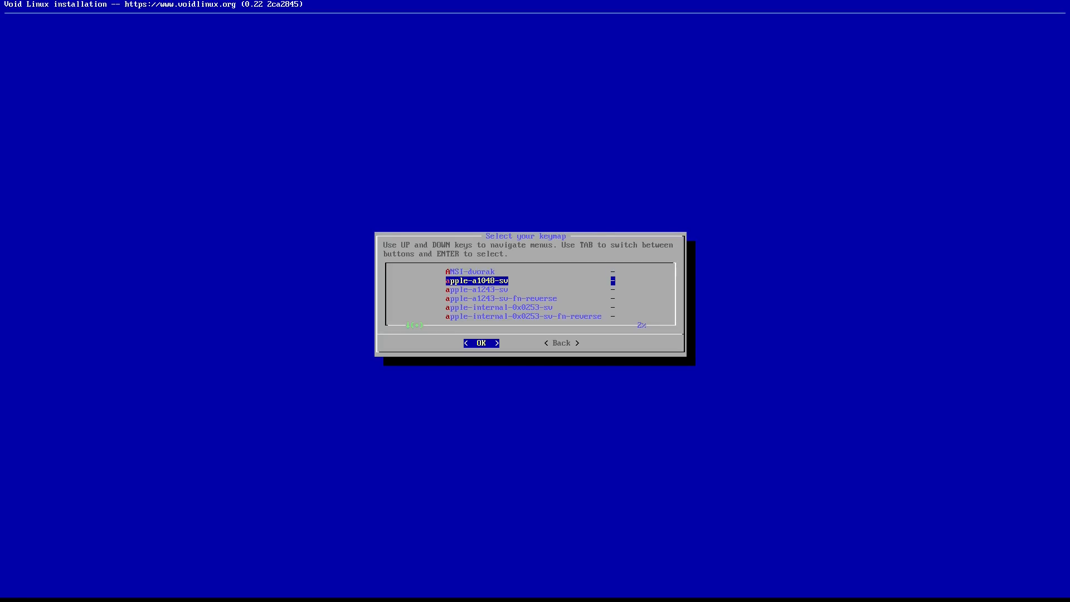
key("Down")
key("Down")
key("Down")
key("Down")
key("Down")
key("Down")
key("Down")
key("Down")
key("Down")
key("Down")
key("Down")
key("Down")
key("Down")
key("Down")
key("Down")
key("Down")
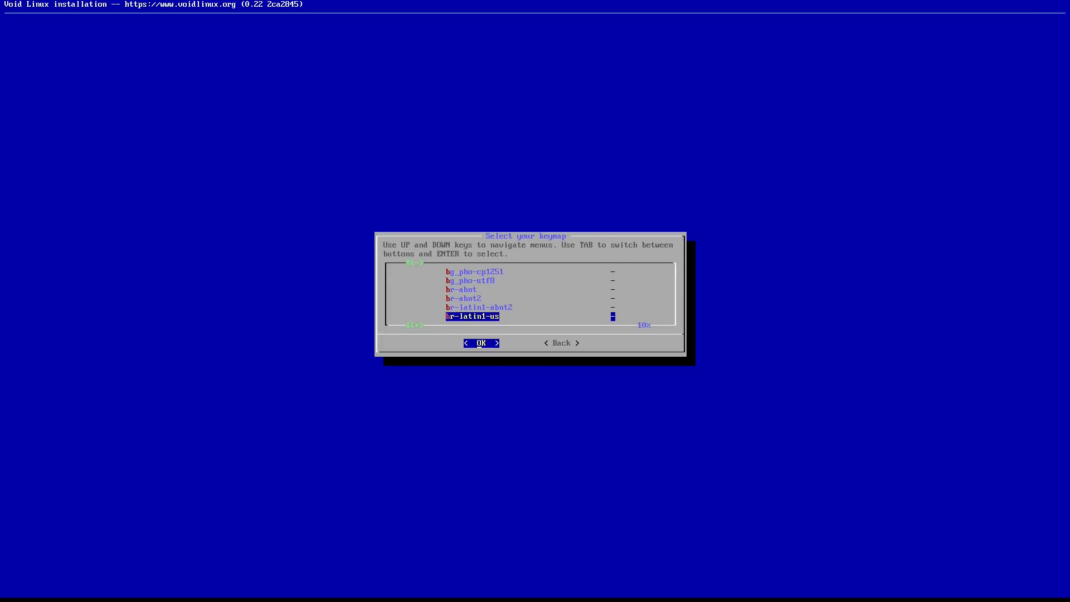
key("Down")
key("Down")
key("Down")
key("Down")
key("Down")
key("Down")
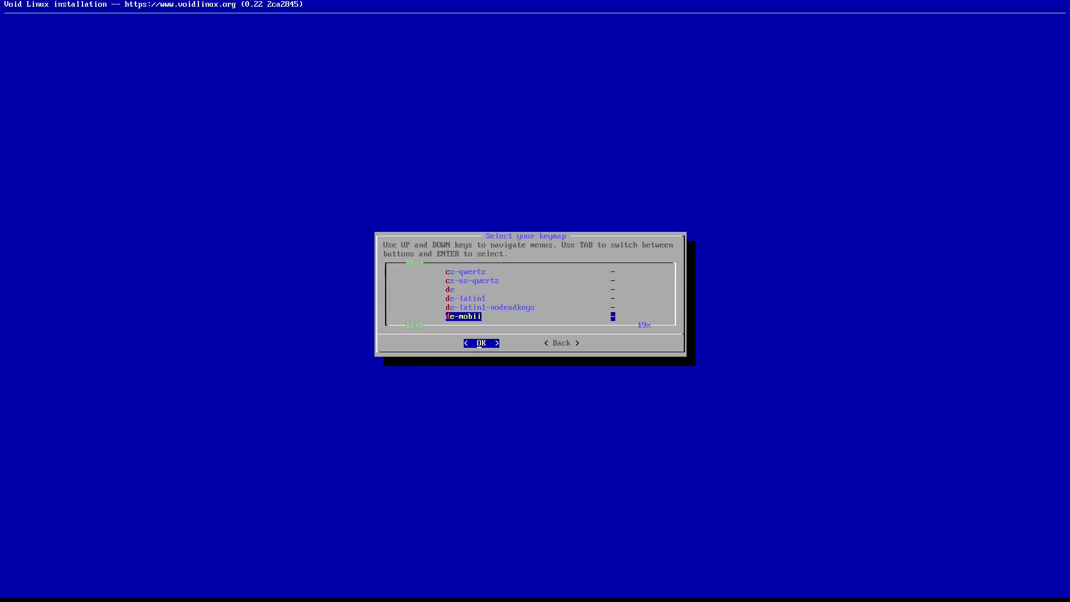
key("Down")
key("Down")
key("Up")
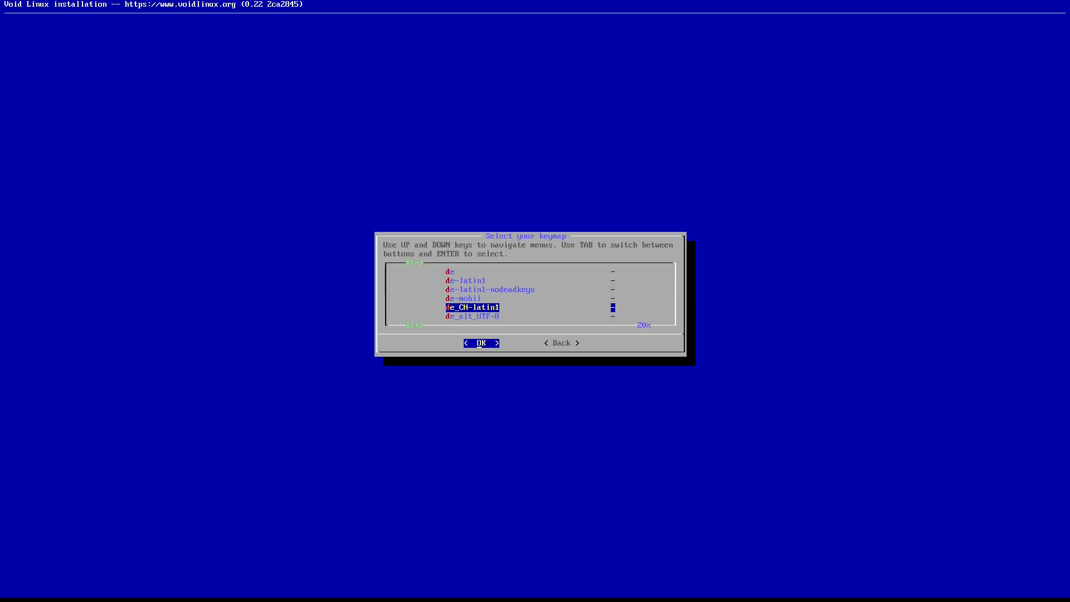
key("Return")
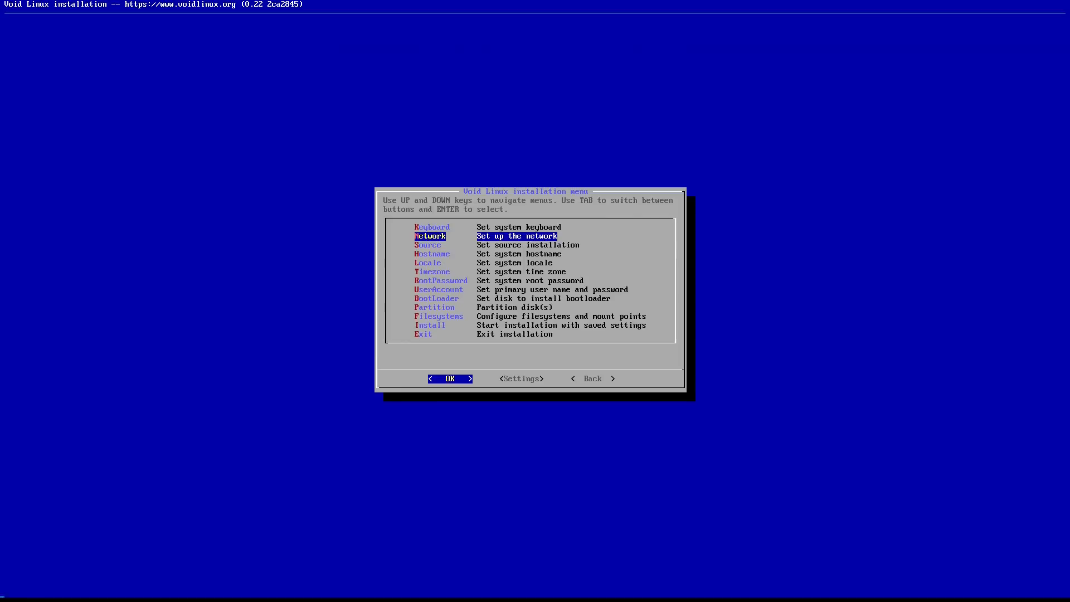
Step: Configure the eth0 network interface to use DHCP
key("Return")
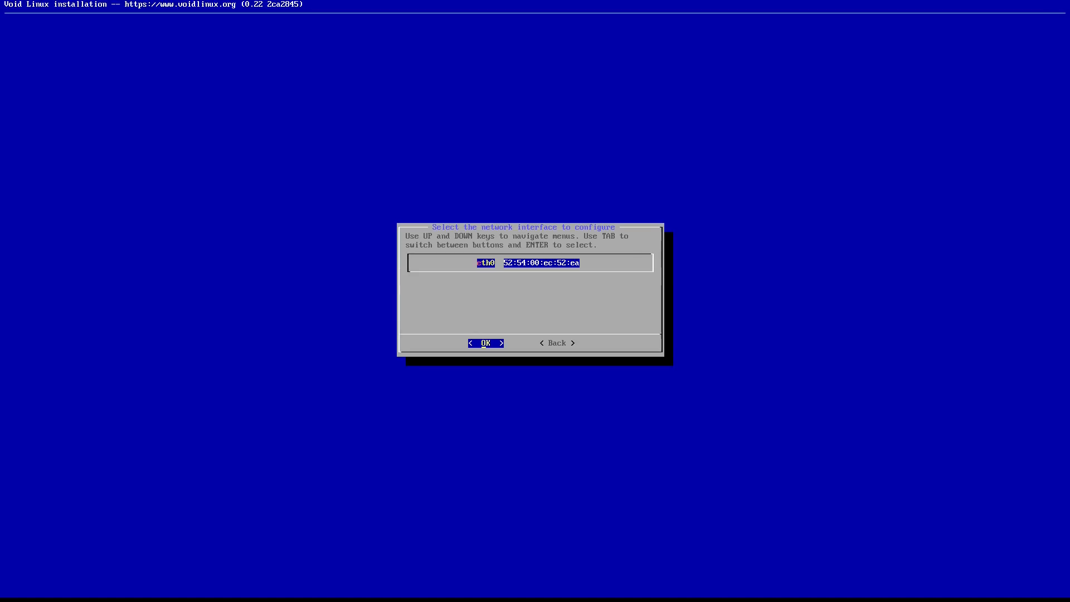
key("Return")
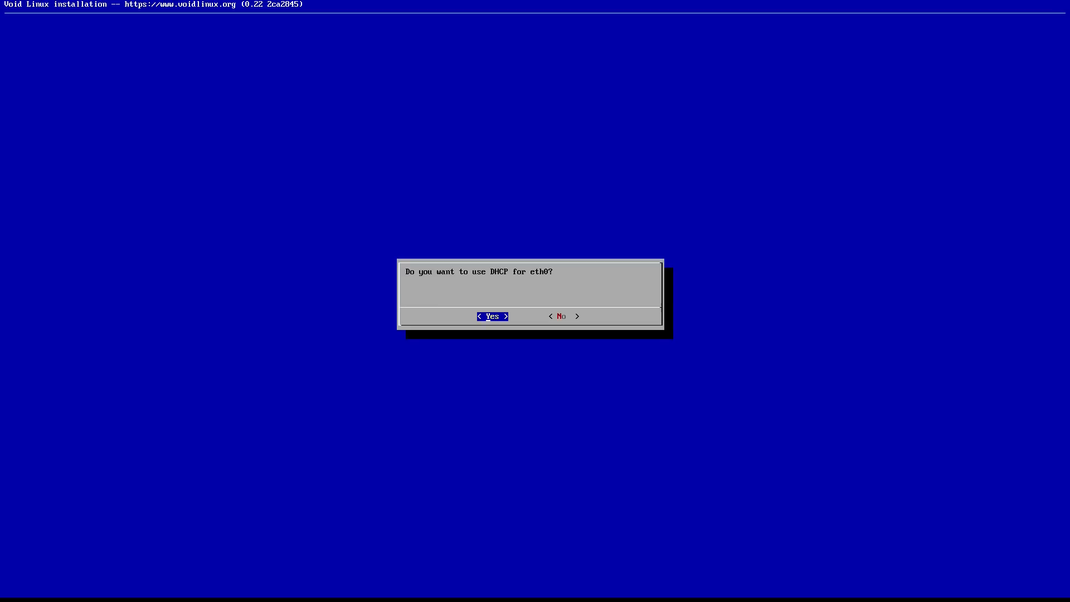
key("Return")
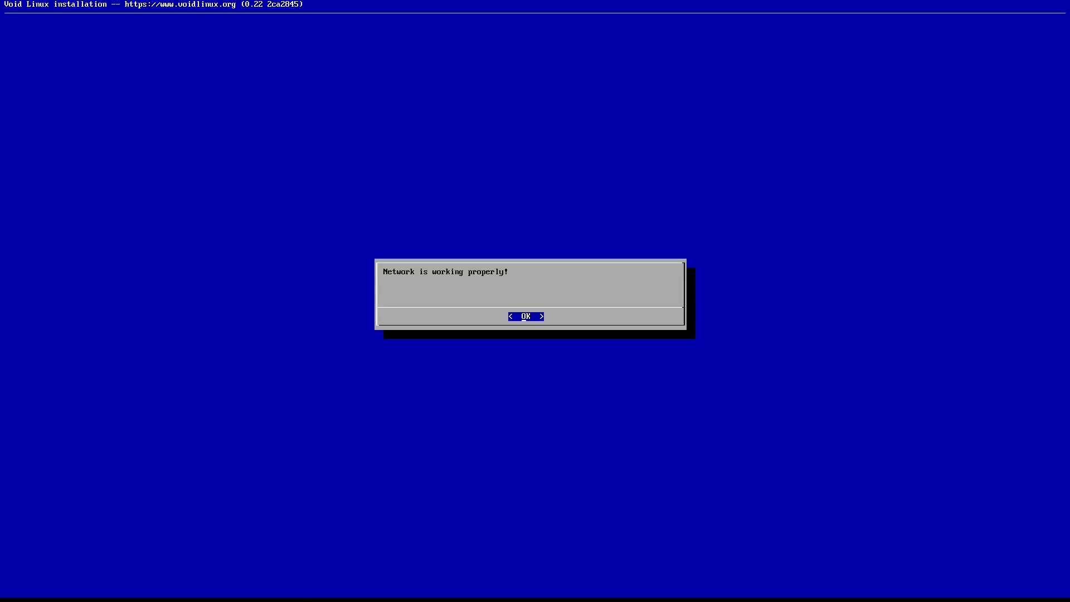
key("Return")
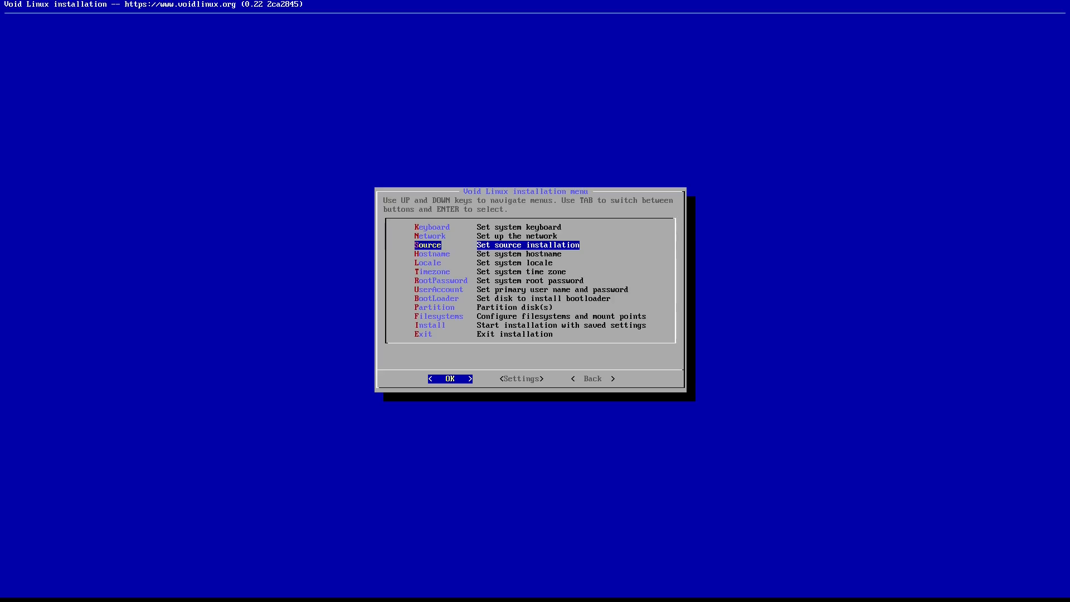
Step: Set the installation source to Network, for a base system downloaded from the official repository
key("Return")
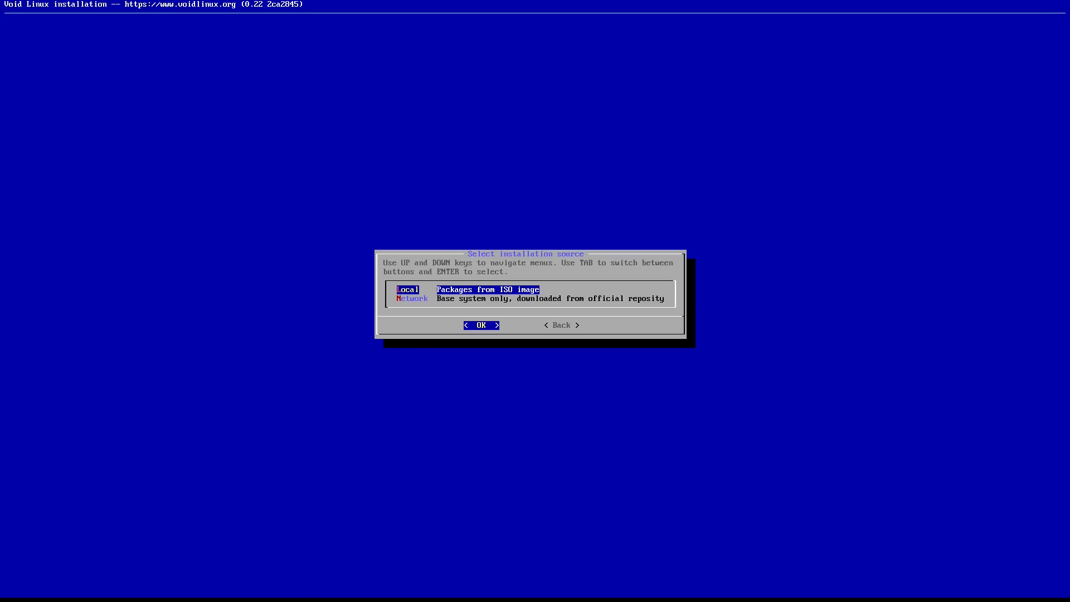
key("Down")
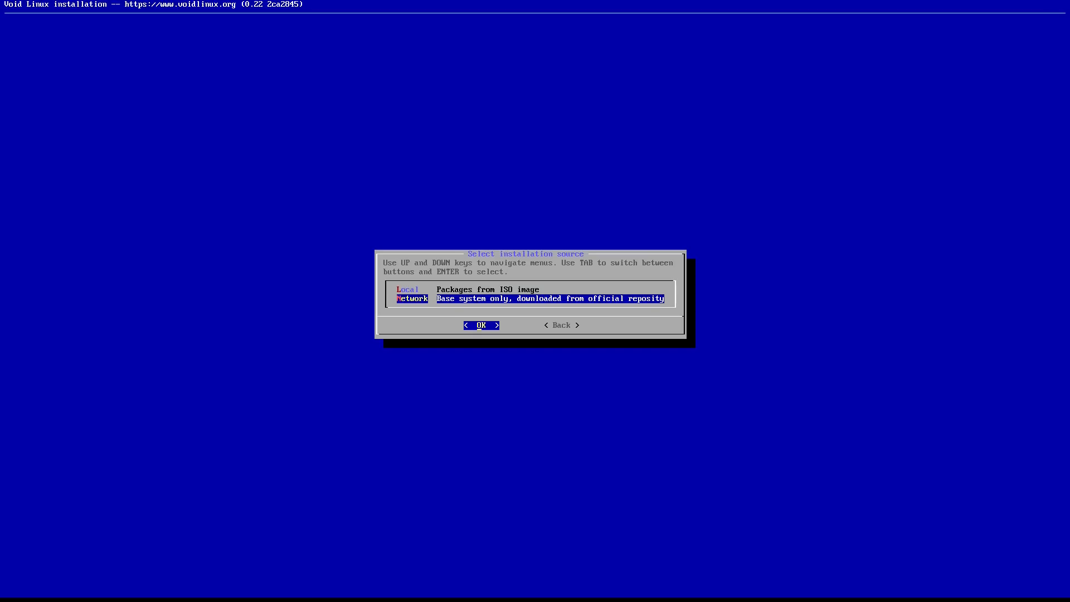
key("Return")
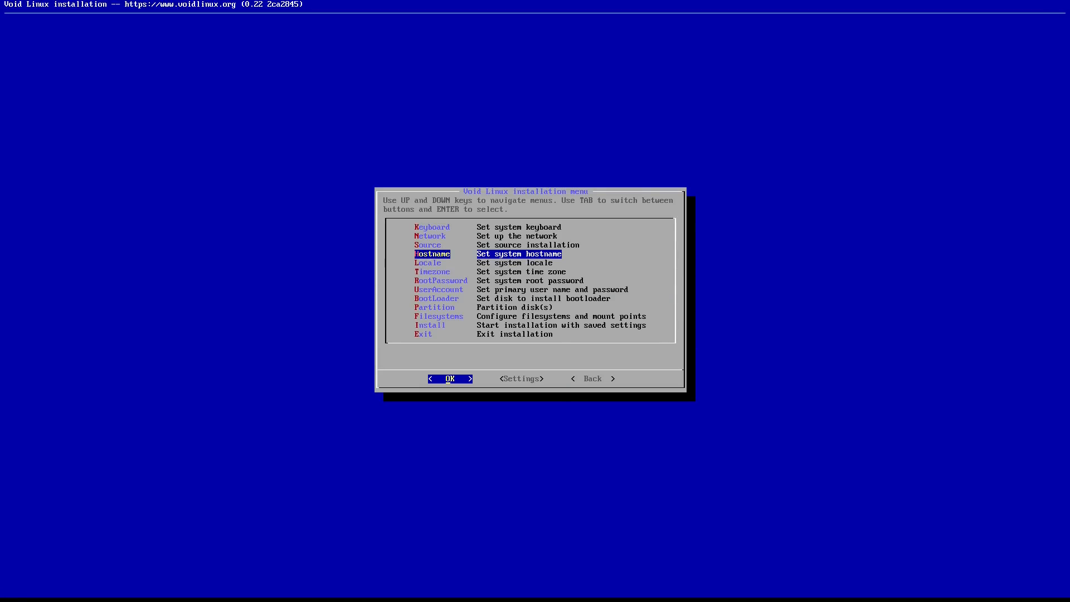
Step: Set the machine hostname to void
key("Return")
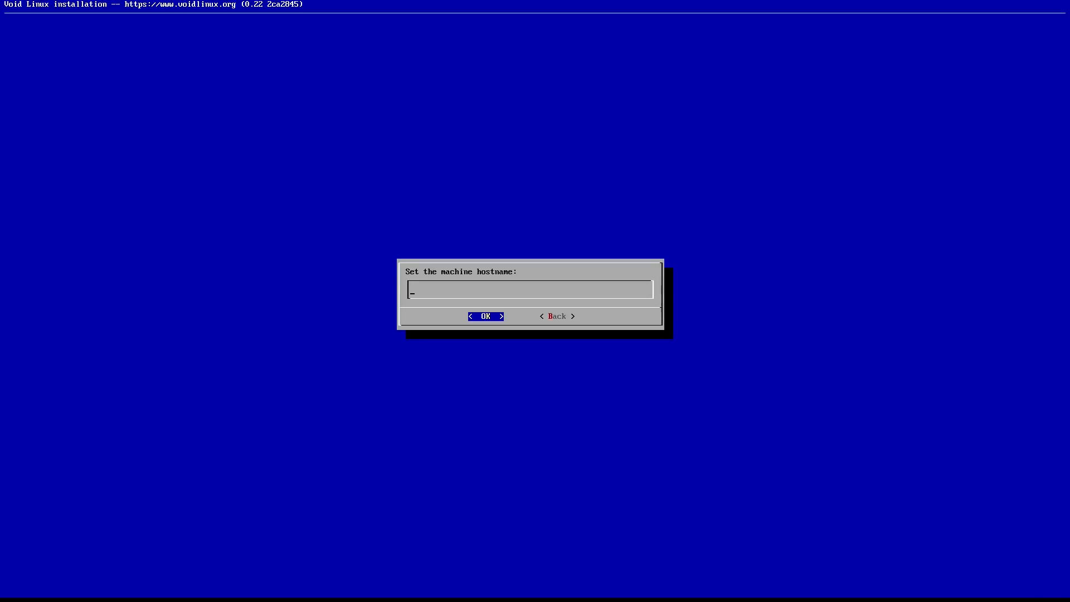
type("void")
key("Return")
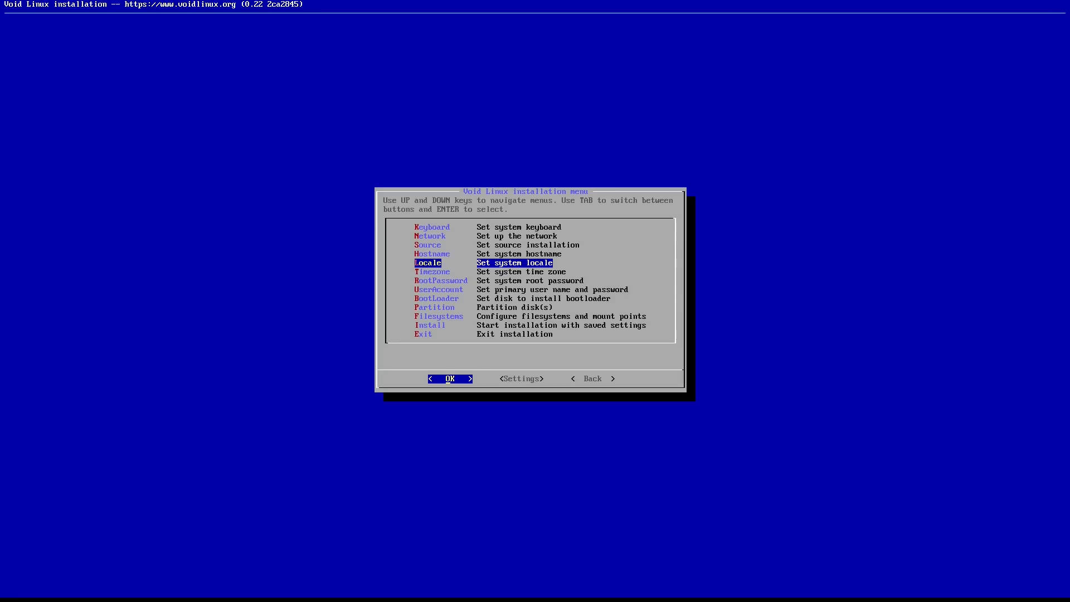
Step: Set the system locale to en_US.UTF-8, English (United States of America)
key("Return")
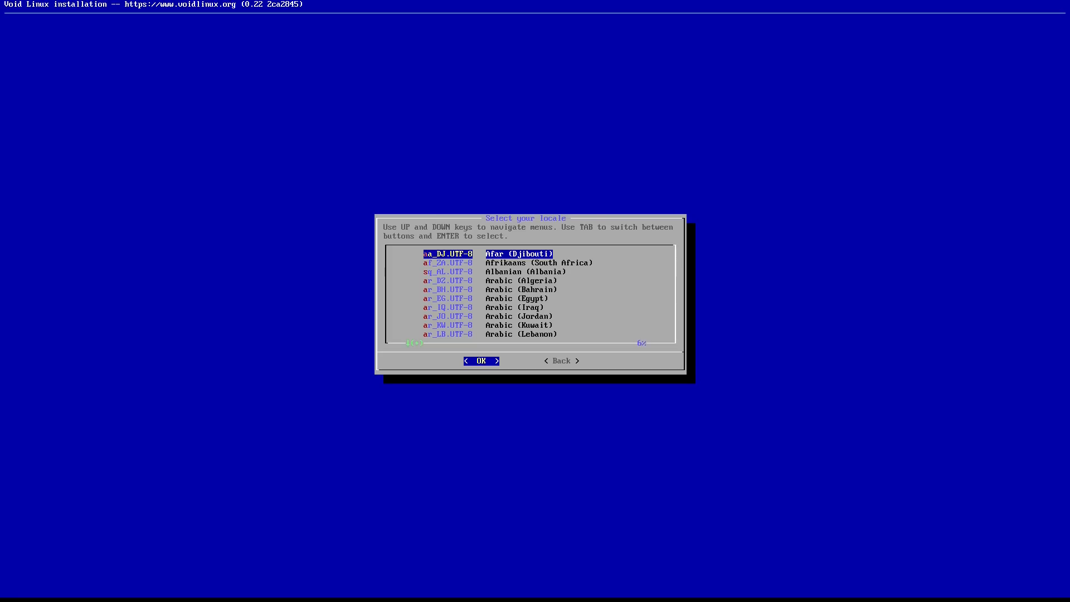
key("Down")
key("Down")
key("Down")
key("Down")
key("Down")
key("Down")
key("Down")
key("Down")
key("Down")
key("Down")
key("Down")
key("Down")
key("Down")
key("Down")
key("Down")
key("Down")
key("Down")
key("Down")
key("Down")
key("Down")
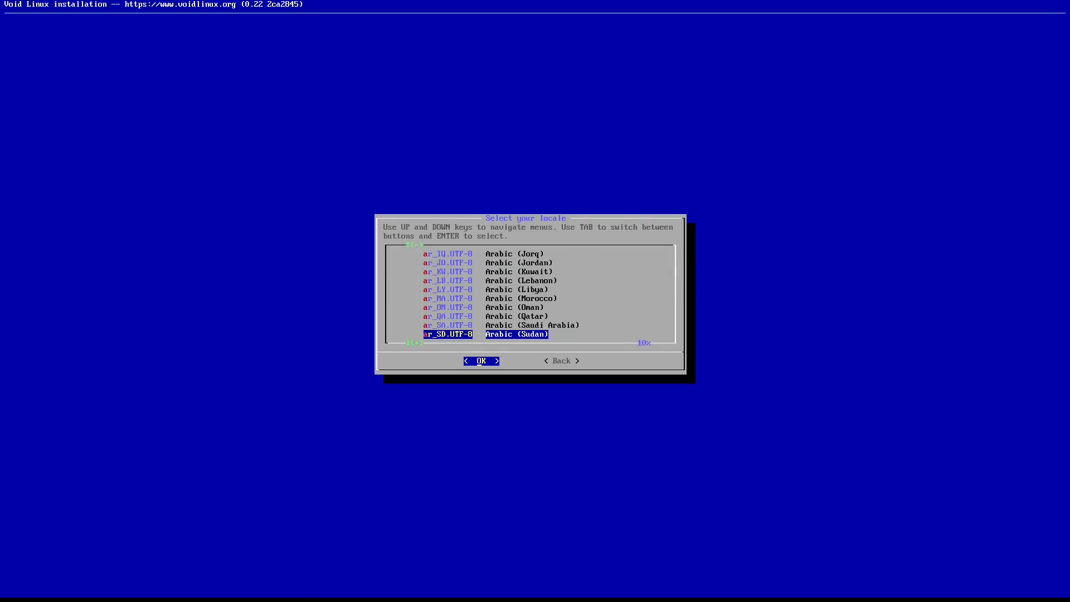
key("Down")
key("Down")
key("Down")
key("Down")
key("Down")
key("Down")
key("Down")
key("Down")
key("Down")
key("Down")
key("Down")
key("Down")
key("Down")
key("Down")
key("Down")
key("Down")
key("Down")
key("Down")
key("Down")
key("Up")
key("Up")
key("Up")
key("Up")
key("Up")
key("Up")
key("Up")
key("Up")
key("Up")
key("Up")
key("Up")
key("Up")
key("Up")
key("Up")
key("Up")
key("Up")
key("Up")
key("Up")
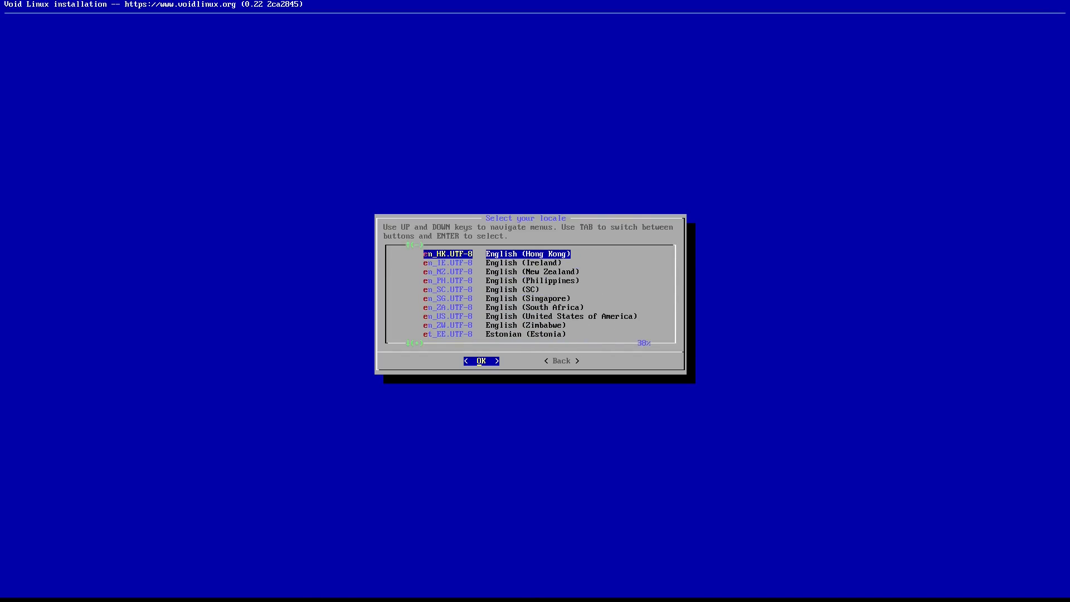
key("Down")
key("Down")
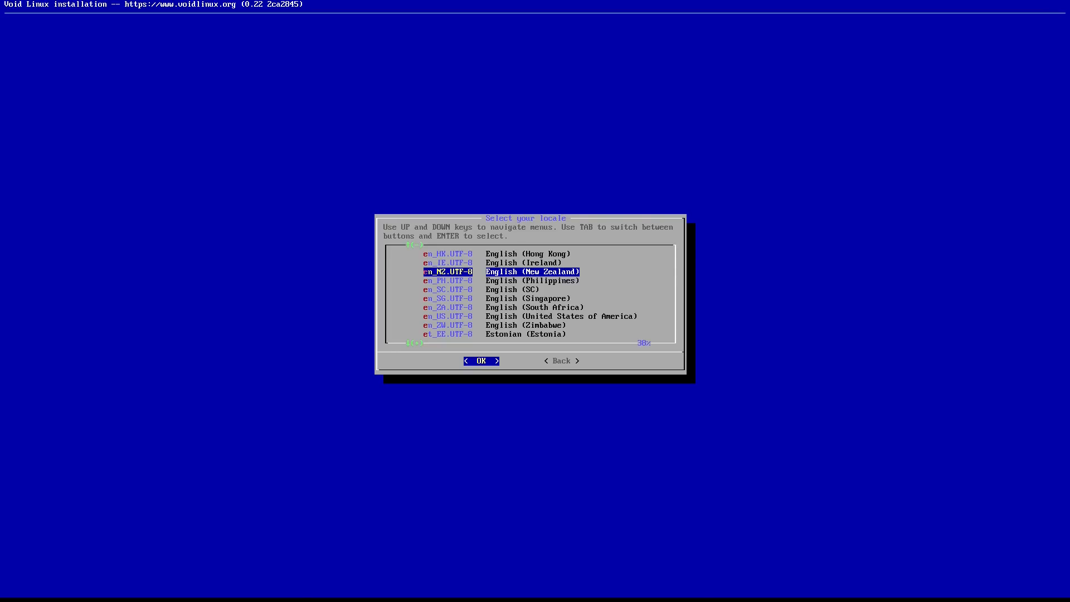
key("Down")
key("Down")
key("Down")
key("Down")
key("Down")
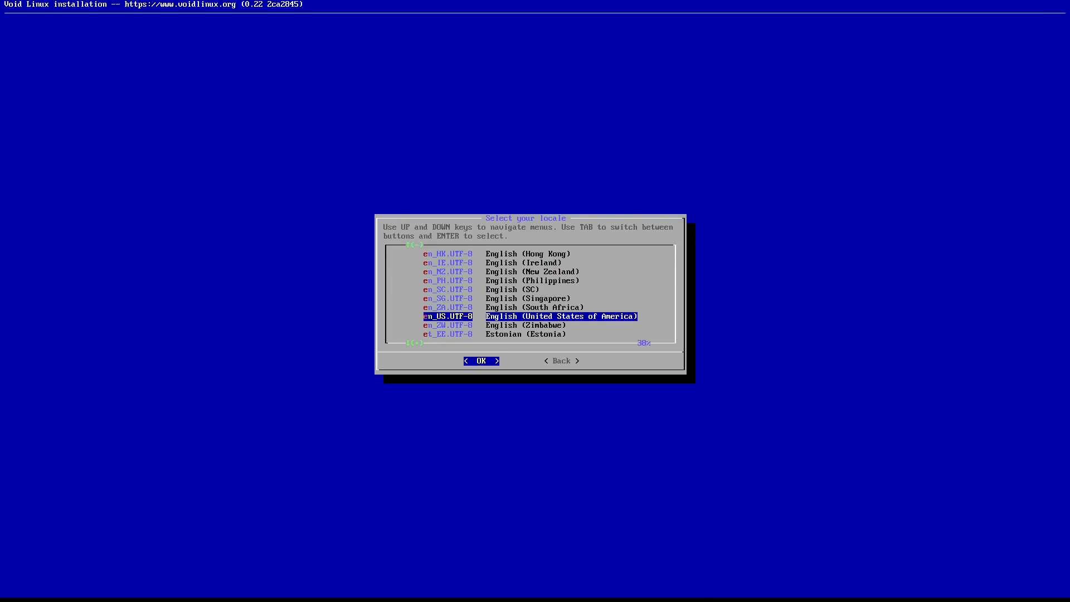
key("Return")
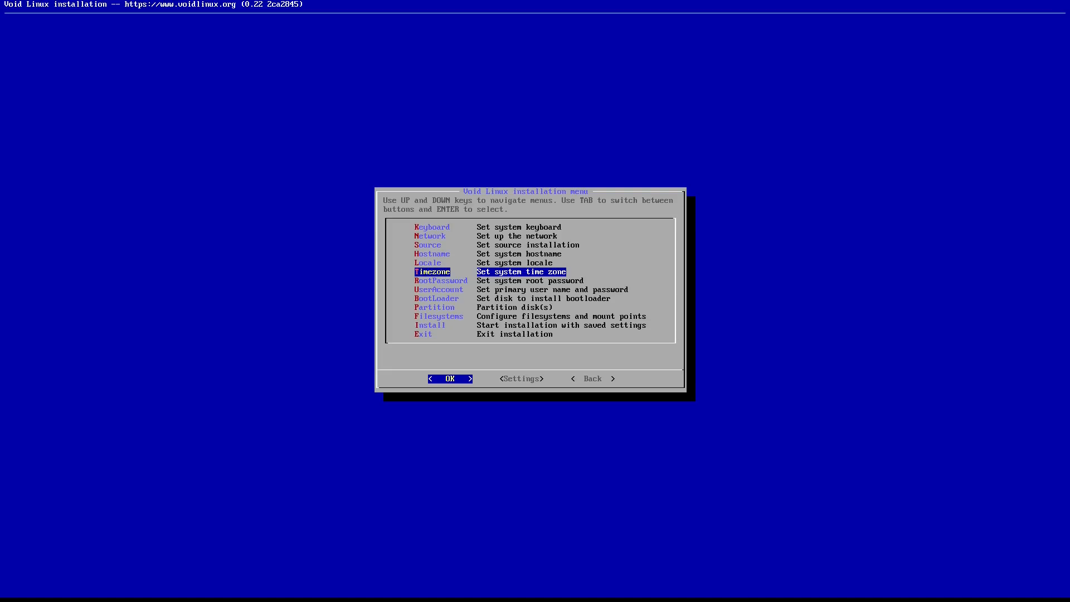
Step: Set the system time zone to the Europe area with Zurich as the location
key("Return")
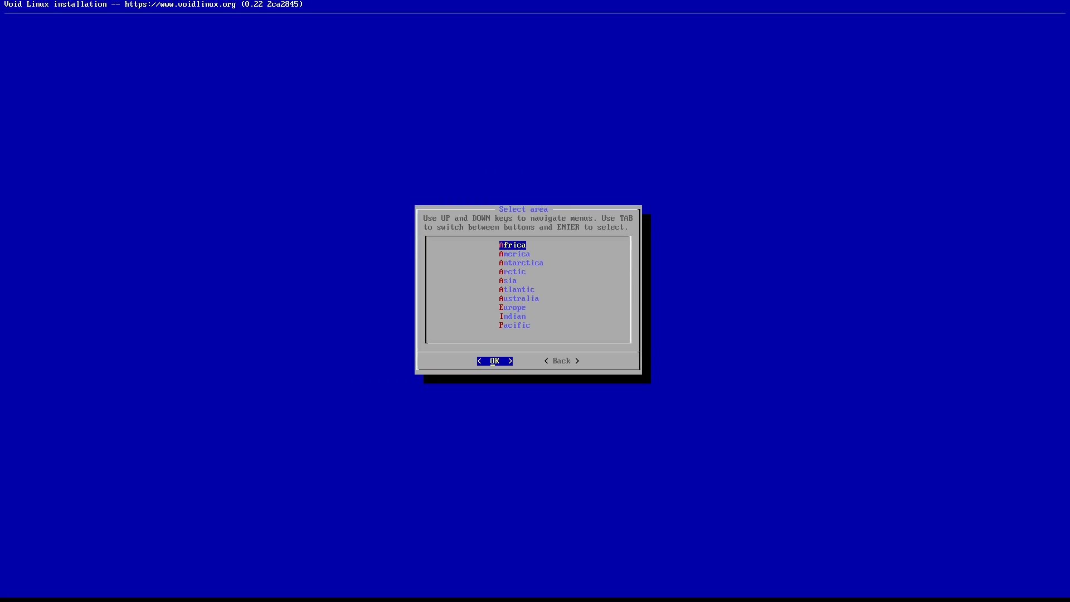
key("Down")
key("Down")
key("Down")
key("Down")
key("Down")
key("Down")
key("Down")
key("Return")
key("Down")
key("Down")
key("Down")
key("Down")
key("Down")
key("Down")
key("Down")
key("Down")
key("Down")
key("Down")
key("Down")
key("Down")
key("Down")
key("Down")
key("Down")
key("Down")
key("Down")
key("Down")
key("Down")
key("Down")
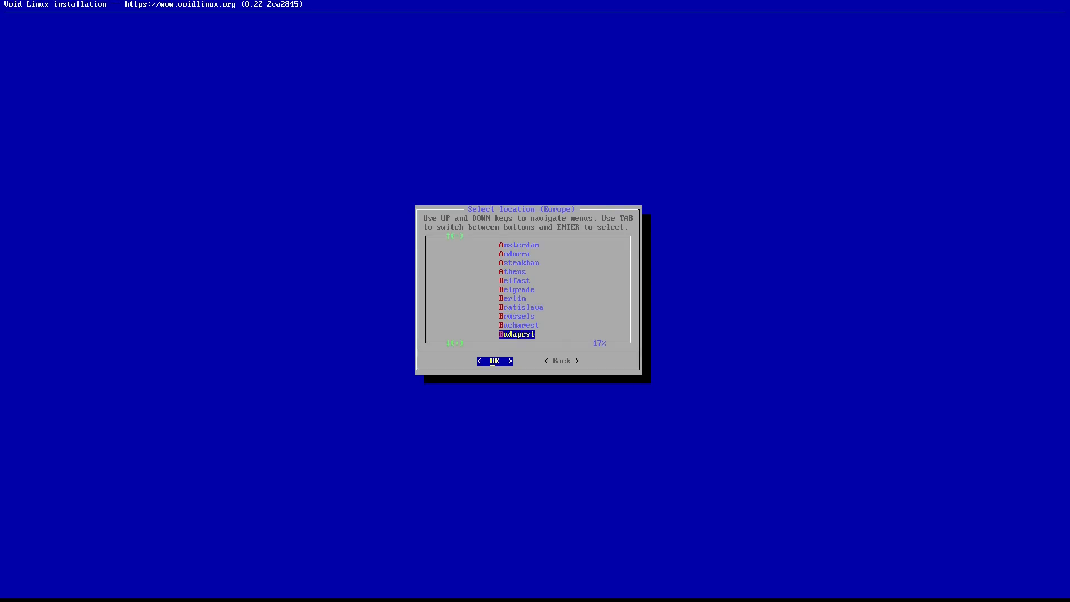
key("Down")
key("Down")
key("Down")
key("Down")
key("Down")
key("Down")
key("Down")
key("Down")
key("Down")
key("Down")
key("Down")
key("Down")
key("Down")
key("Down")
key("Down")
key("Down")
key("Down")
key("Down")
key("Down")
key("Down")
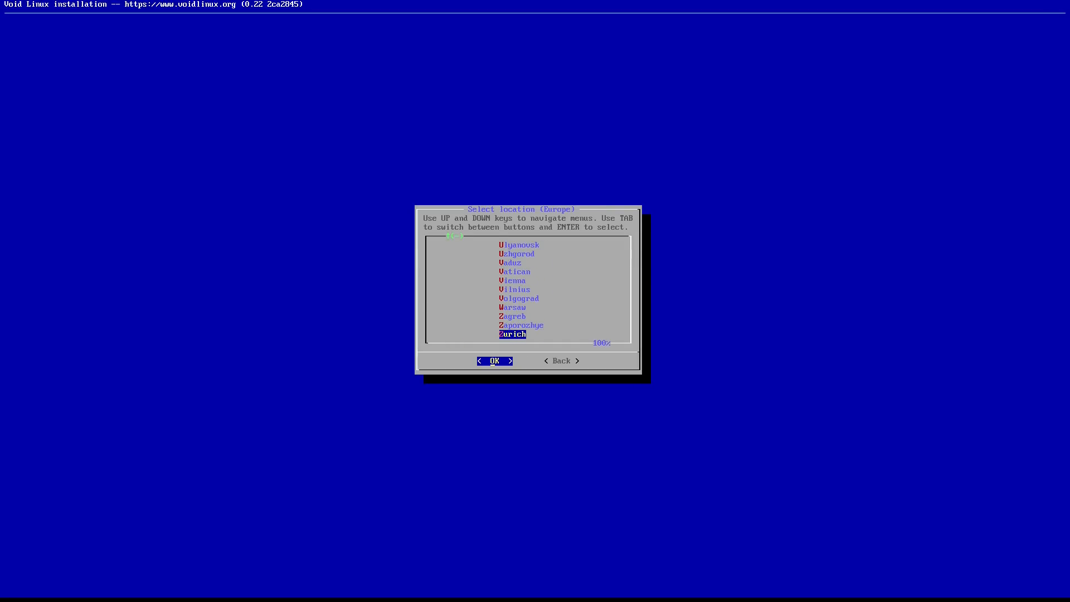
key("Return")
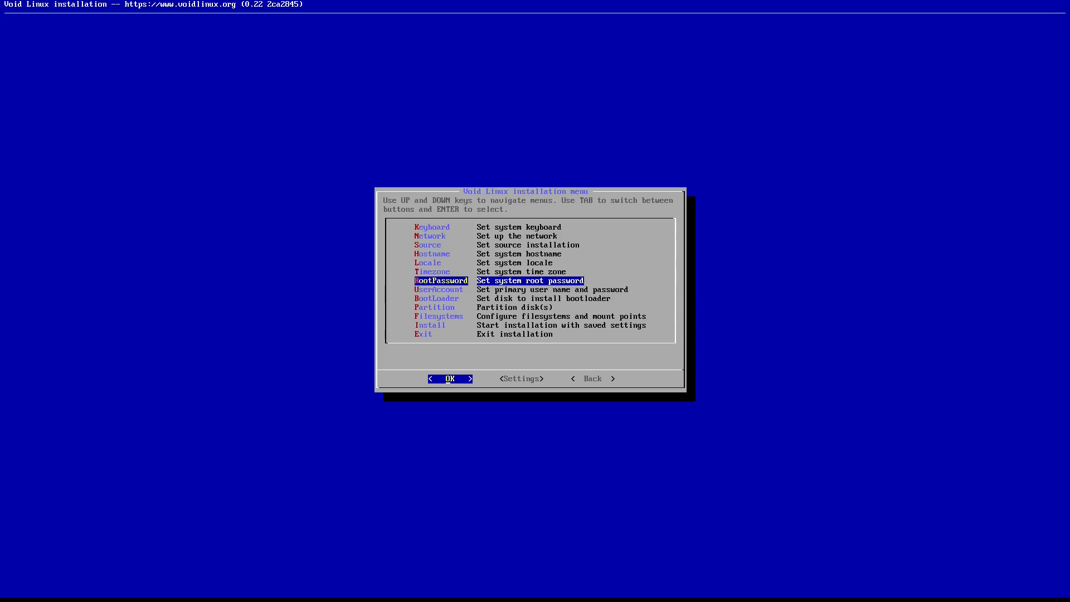
Step: Set the system root password, entering it a second time to verify it
key("Return")
type("***")
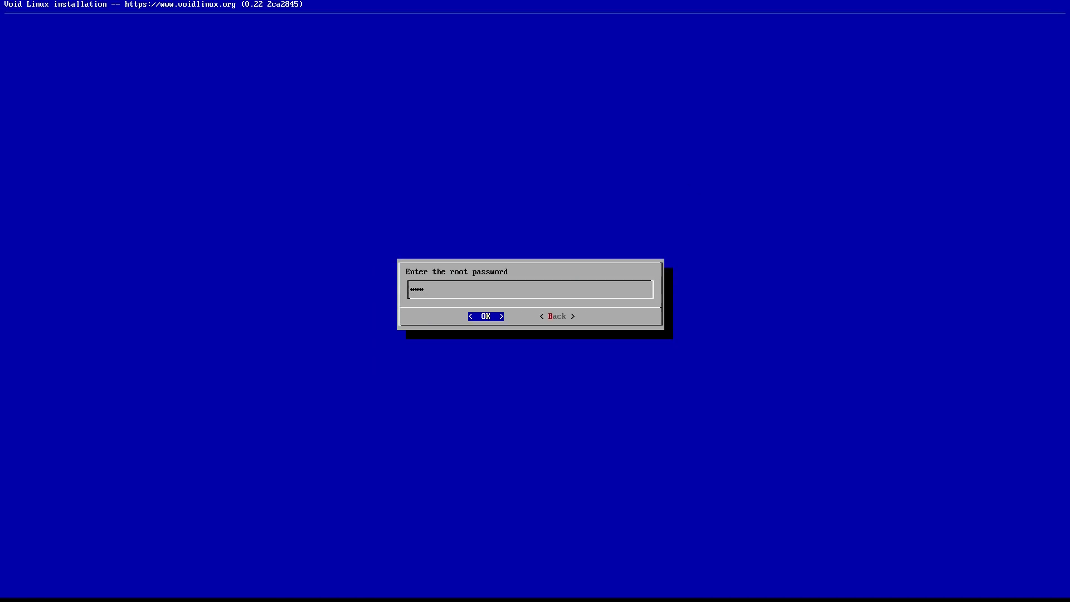
type("******")
key("Return")
type("*********")
key("Return")
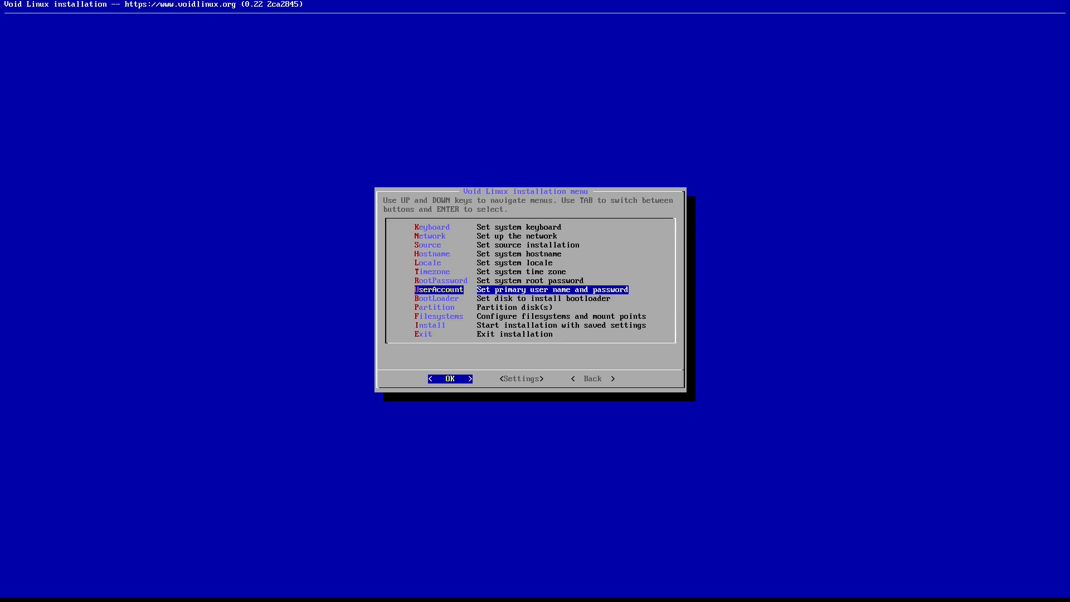
Step: Replace the default primary login name with the account holder's first name
key("Return")
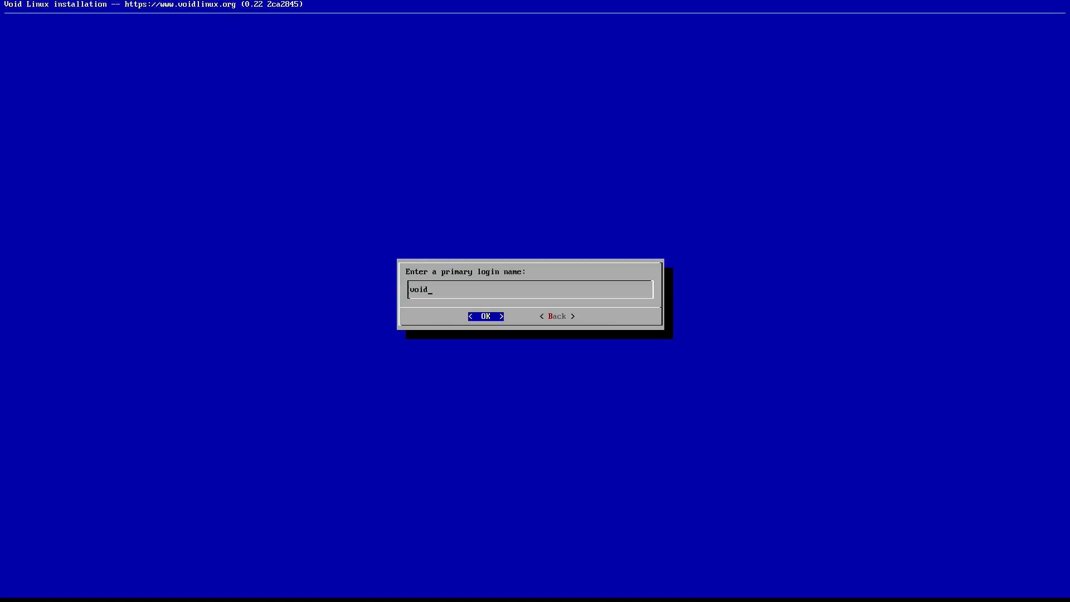
key("BackSpace")
key("BackSpace")
key("BackSpace")
key("BackSpace")
type("ermanno")
key("Return")
Step: Replace the default user name for the primary login with the account holder's first name
key("BackSpace")
key("BackSpace")
key("BackSpace")
key("BackSpace")
key("BackSpace")
key("BackSpace")
key("BackSpace")
key("BackSpace")
type("ermanno")
key("Return")
Step: Set the password for the primary login, entering it a second time to verify it
type("*********")
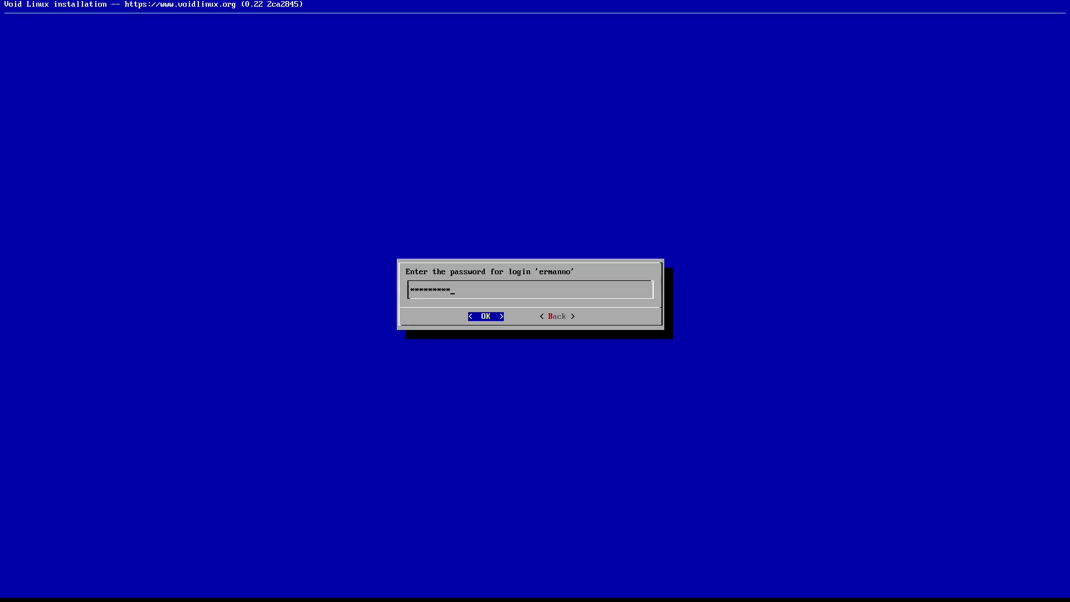
key("Return")
type("*******")
key("Return")
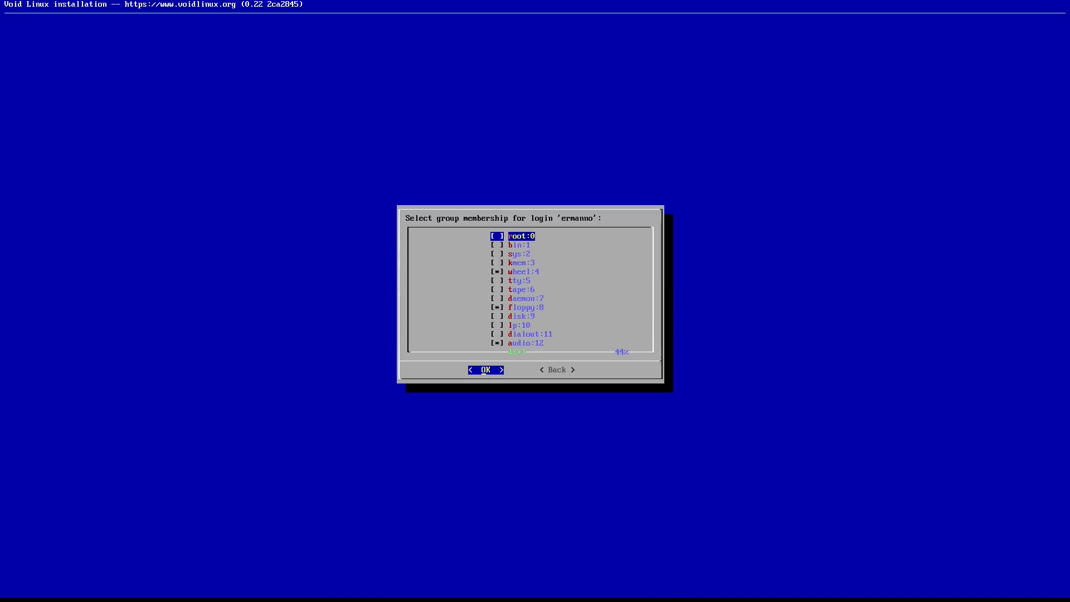
Step: Review the whole group membership list for the new login and accept the preselected groups
key("Down")
key("Down")
key("Down")
key("Down")
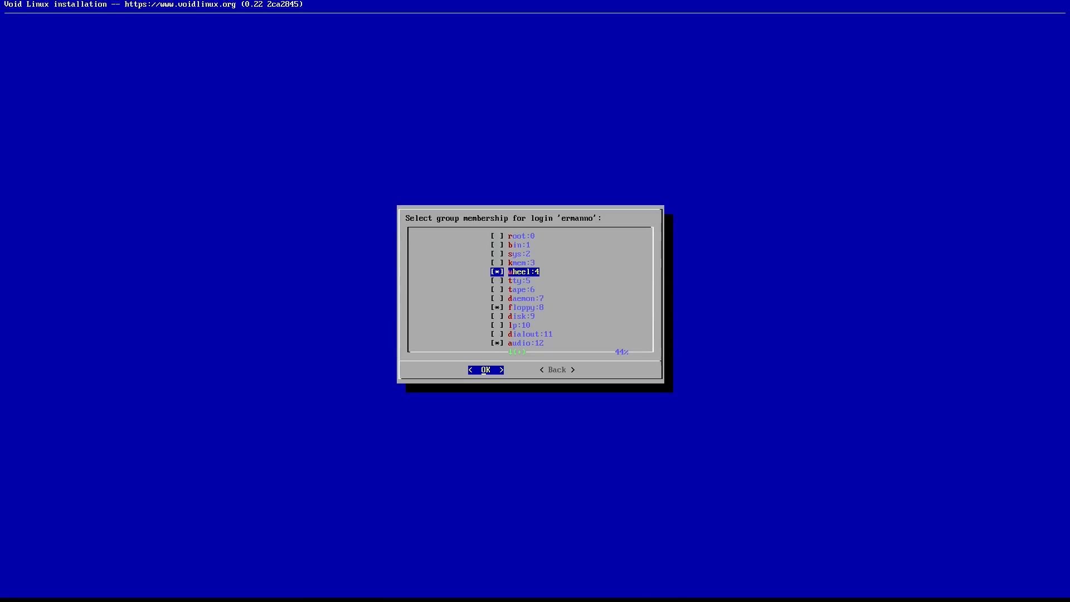
key("Down")
key("Down")
key("Down")
key("Down")
key("Down")
key("Down")
key("Down")
key("Down")
key("Down")
key("Down")
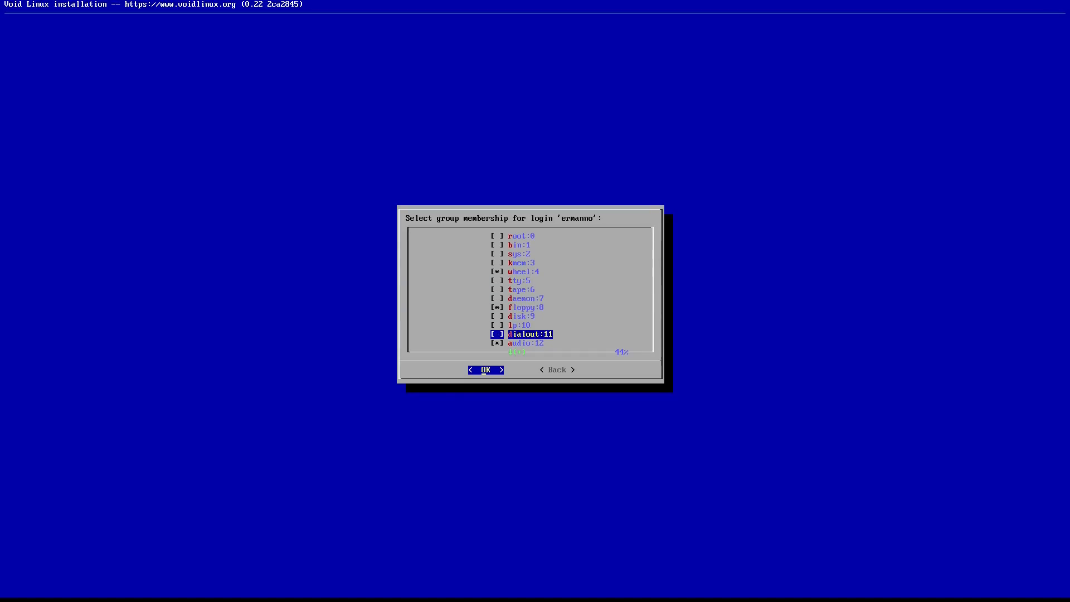
key("Down")
key("Down")
key("Down")
key("Down")
key("Down")
key("Down")
key("Down")
key("Down")
key("Down")
key("Down")
key("Down")
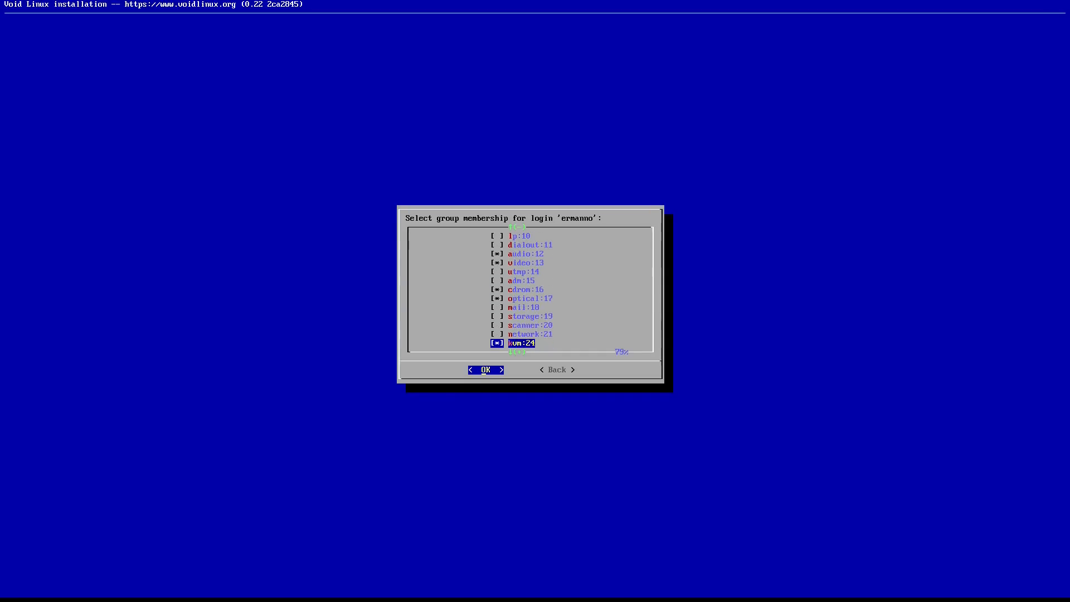
key("Down")
key("Down")
key("Down")
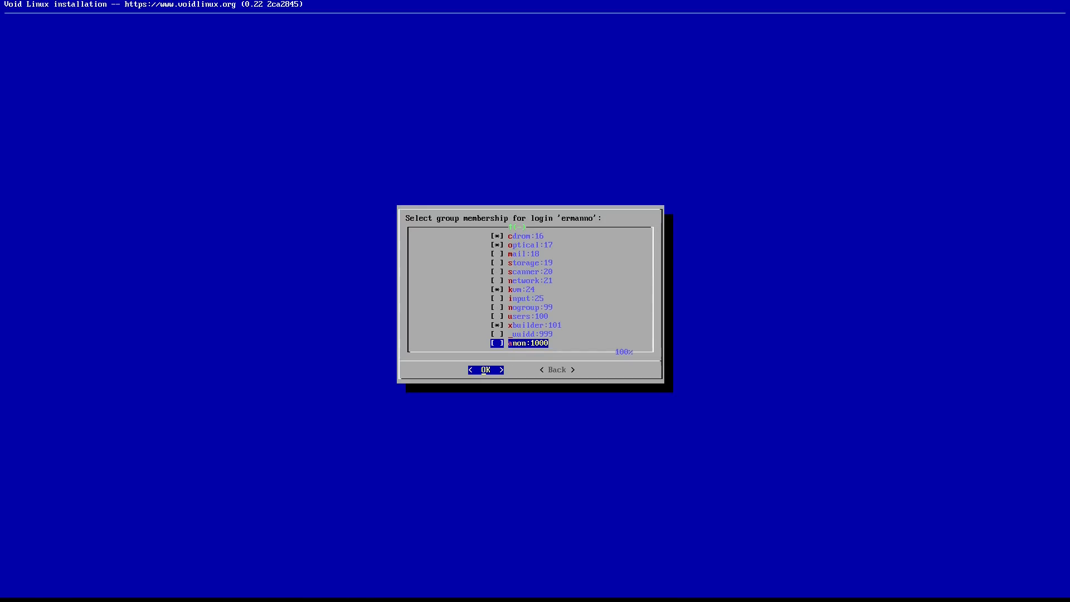
key("Return")
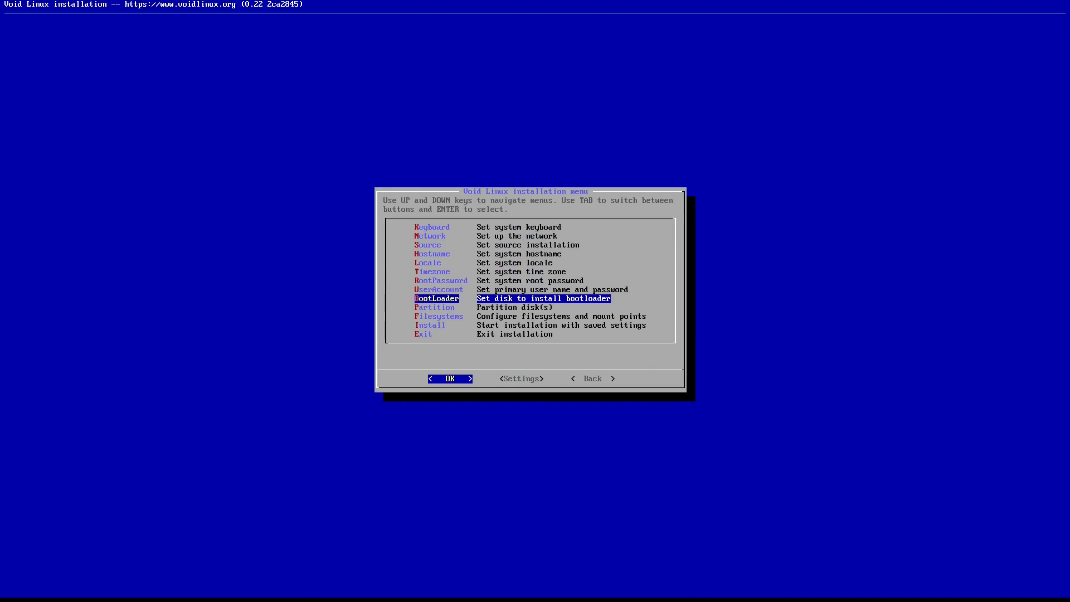
Step: Set the bootloader to install on /dev/vda and use a graphical terminal for it
key("Return")
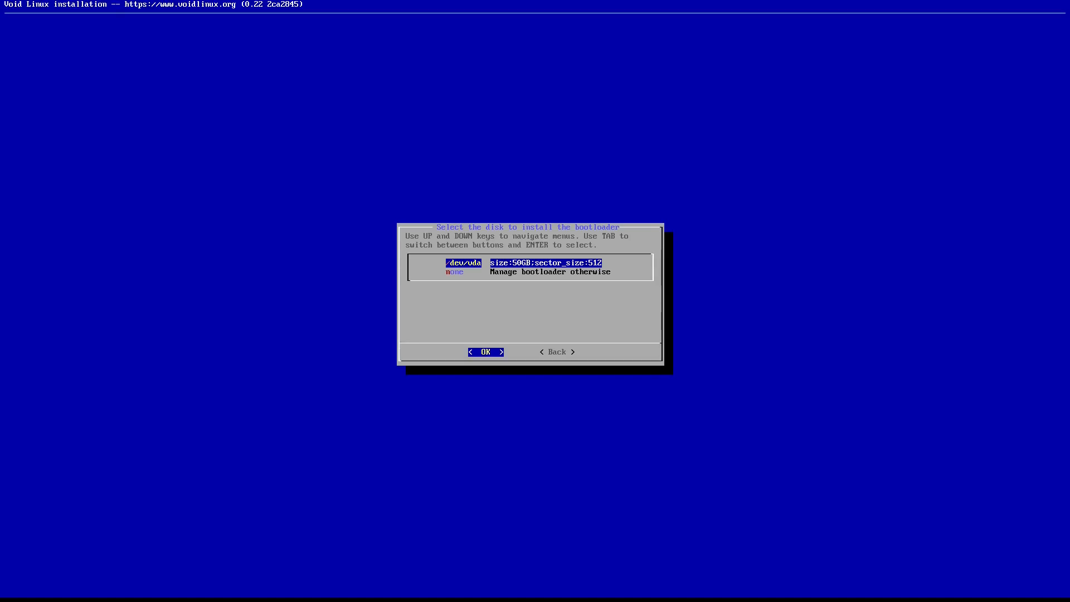
key("Return")
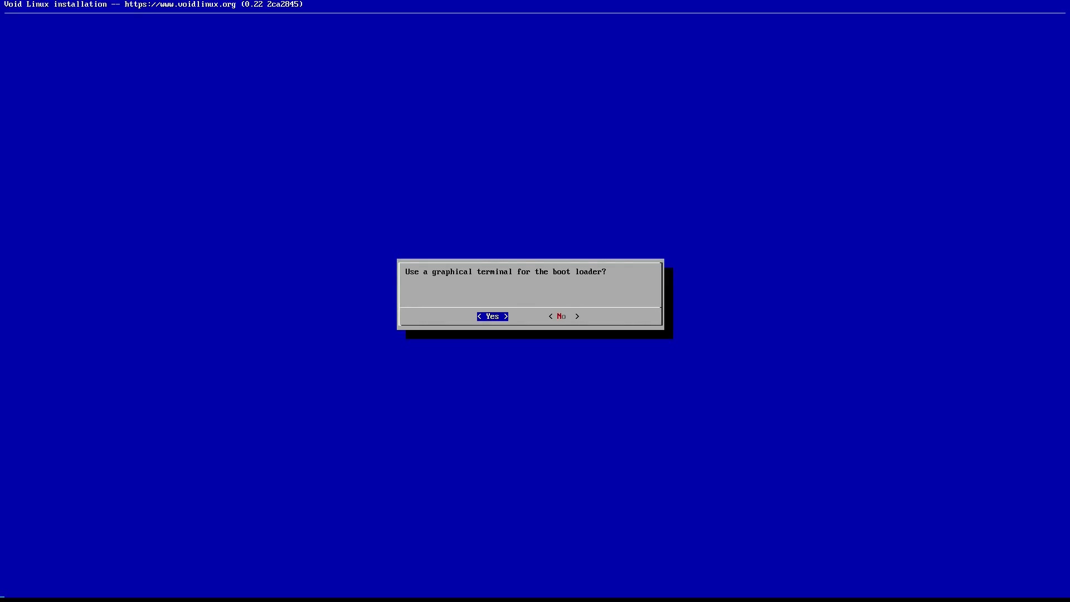
key("Return")
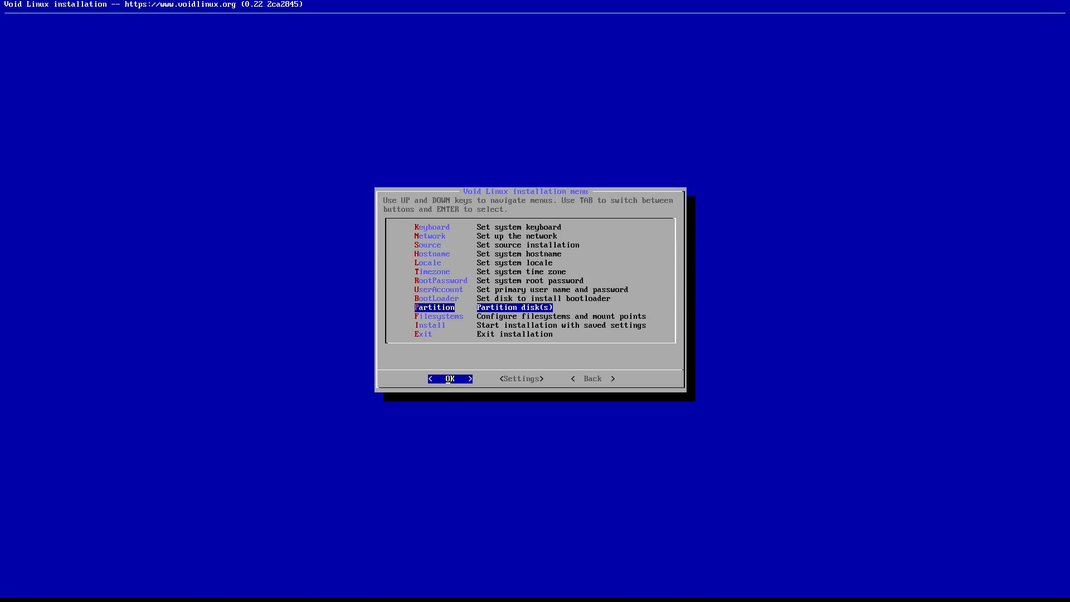
Step: Open /dev/vda for partitioning in cfdisk and create a gpt label on it
key("Return")
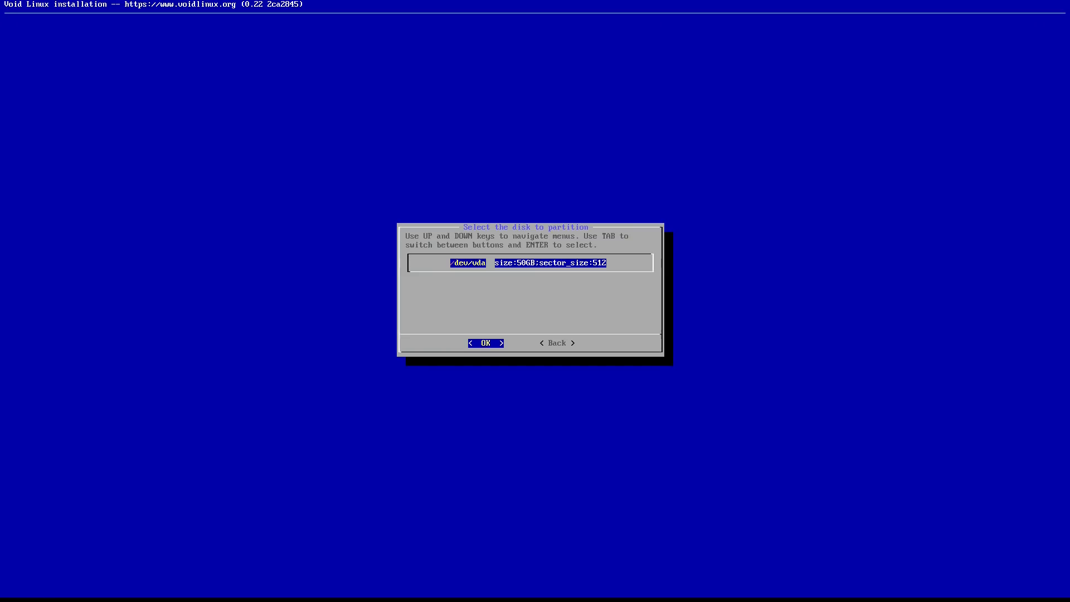
key("Return")
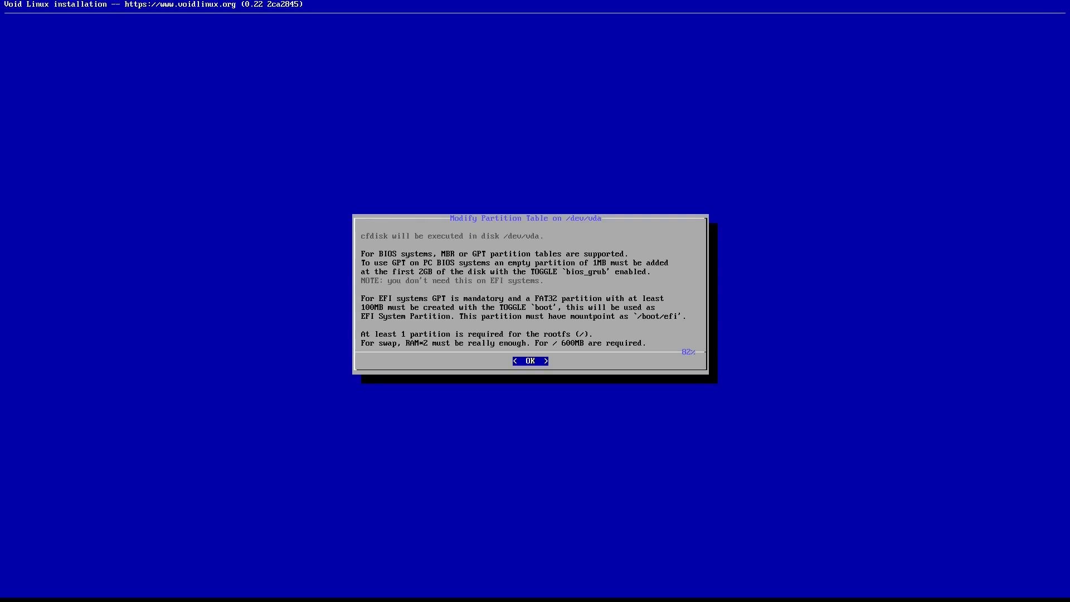
key("Return")
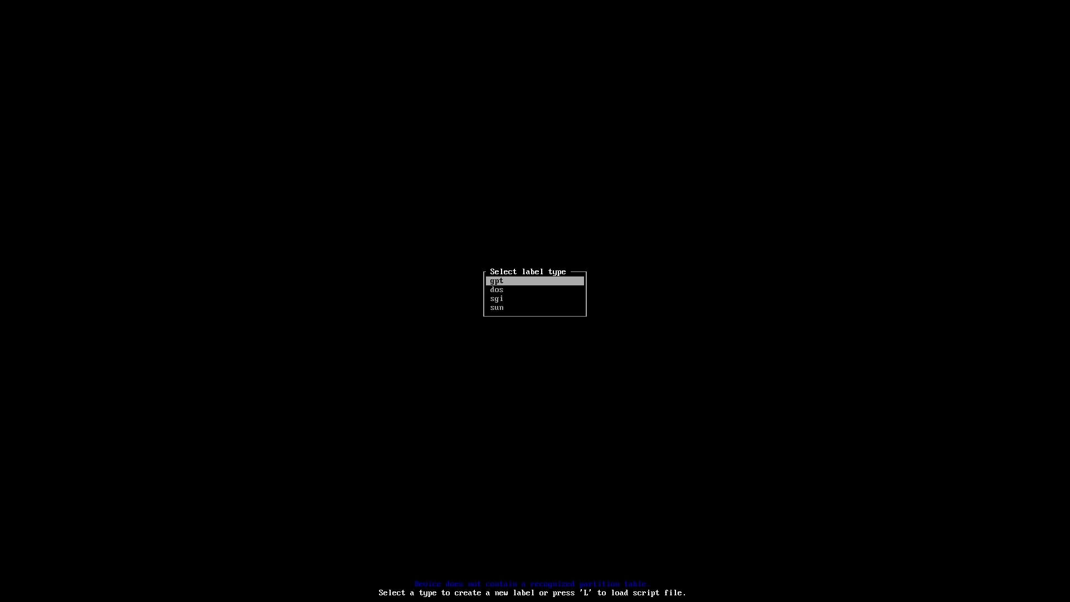
key("Return")
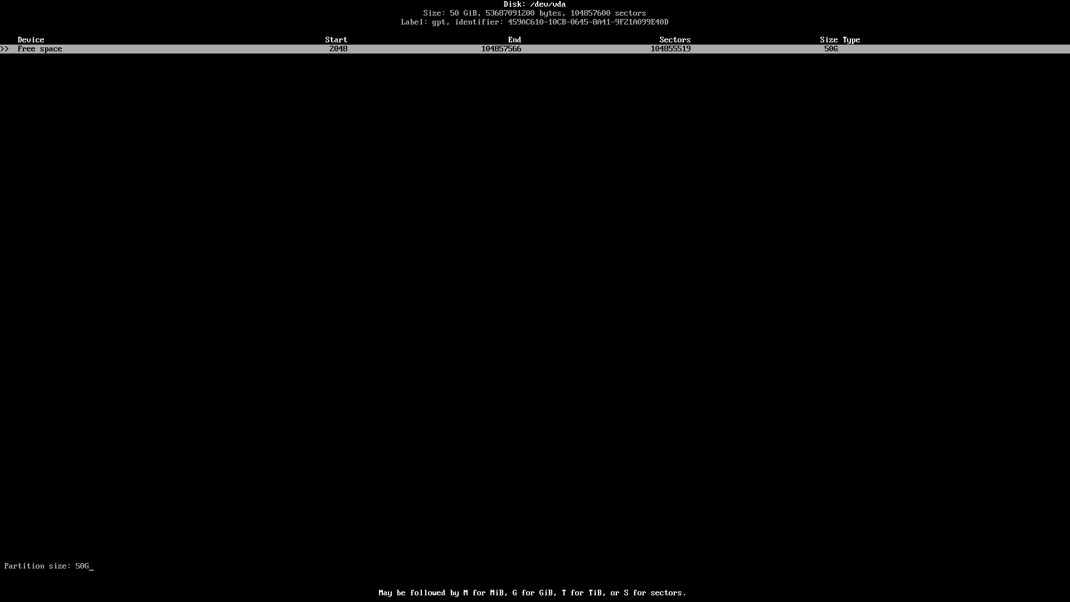
Step: Create a new 250M partition from the free space on /dev/vda
key("BackSpace")
key("BackSpace")
key("BackSpace")
type("+250")
key("Return")
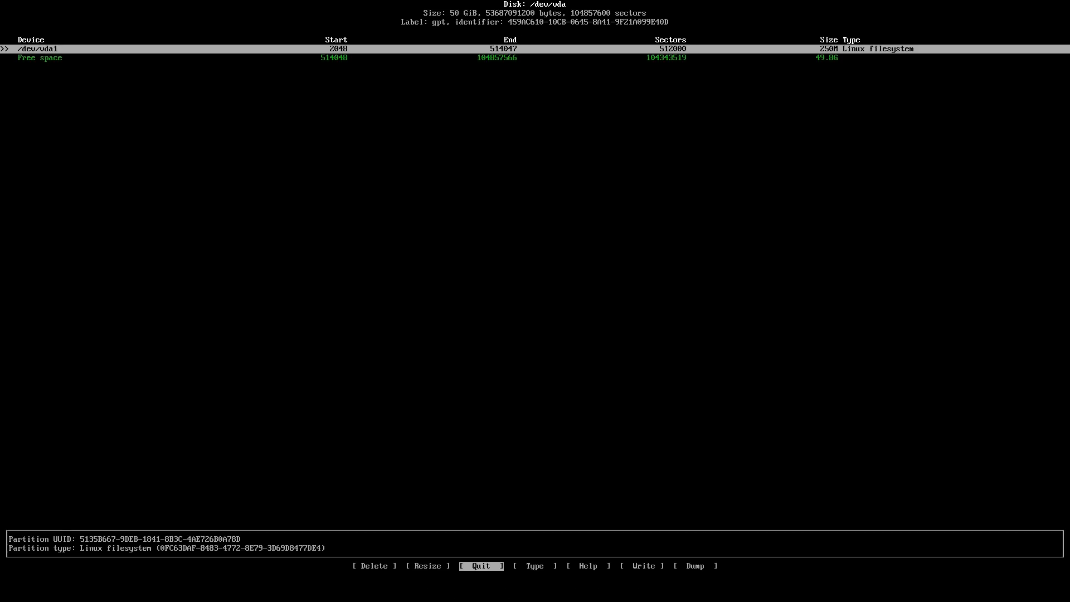
Step: Change the type of the 250M partition /dev/vda1 to EFI System
key("Right")
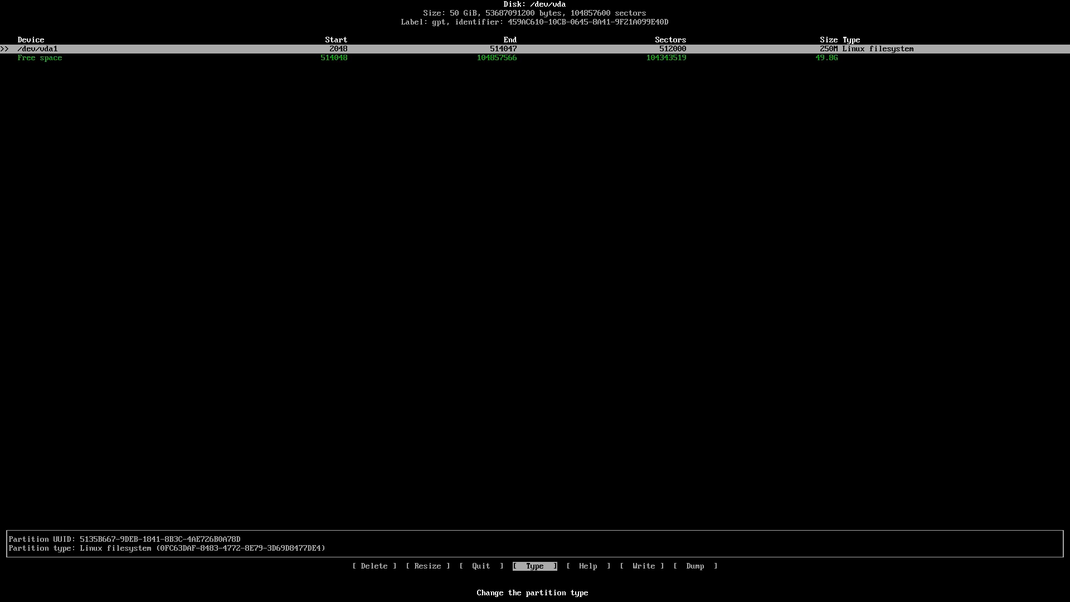
key("Return")
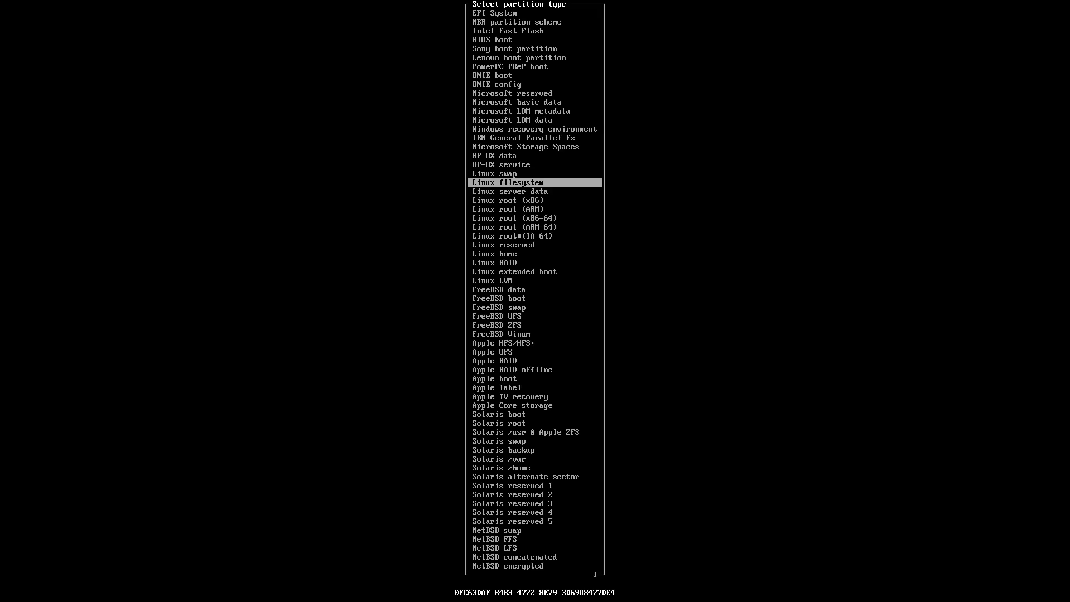
key("Up")
key("Up")
key("Up")
key("Up")
key("Up")
key("Up")
key("Up")
key("Up")
key("Up")
key("Up")
key("Up")
key("Up")
key("Up")
key("Up")
key("Up")
key("Up")
key("Up")
key("Up")
key("Up")
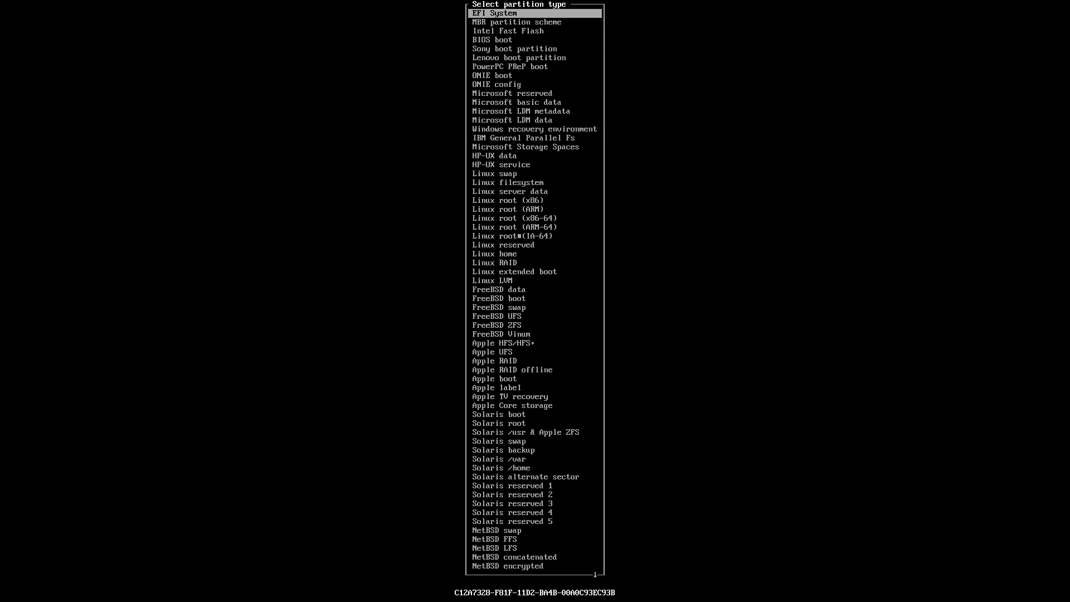
key("Return")
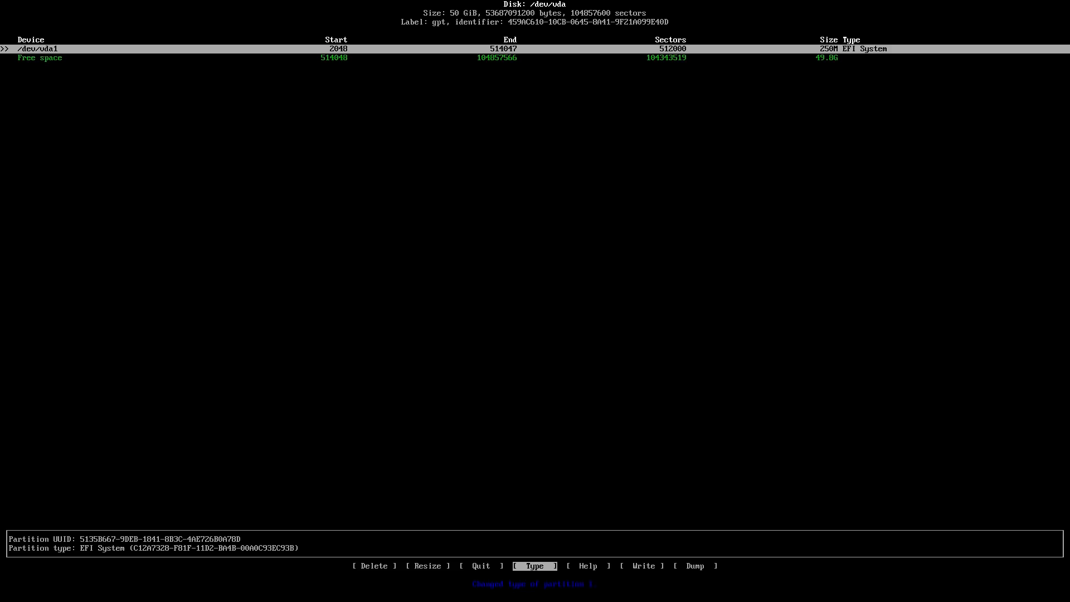
Step: Create a second partition that uses all the remaining 49.8G of free space
key("Down")
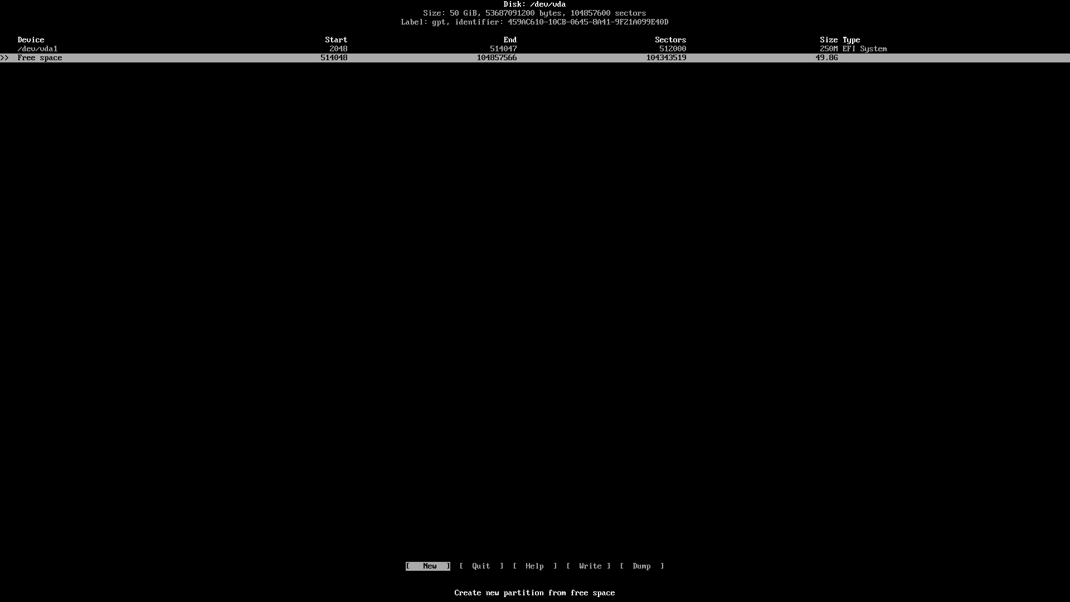
key("Return")
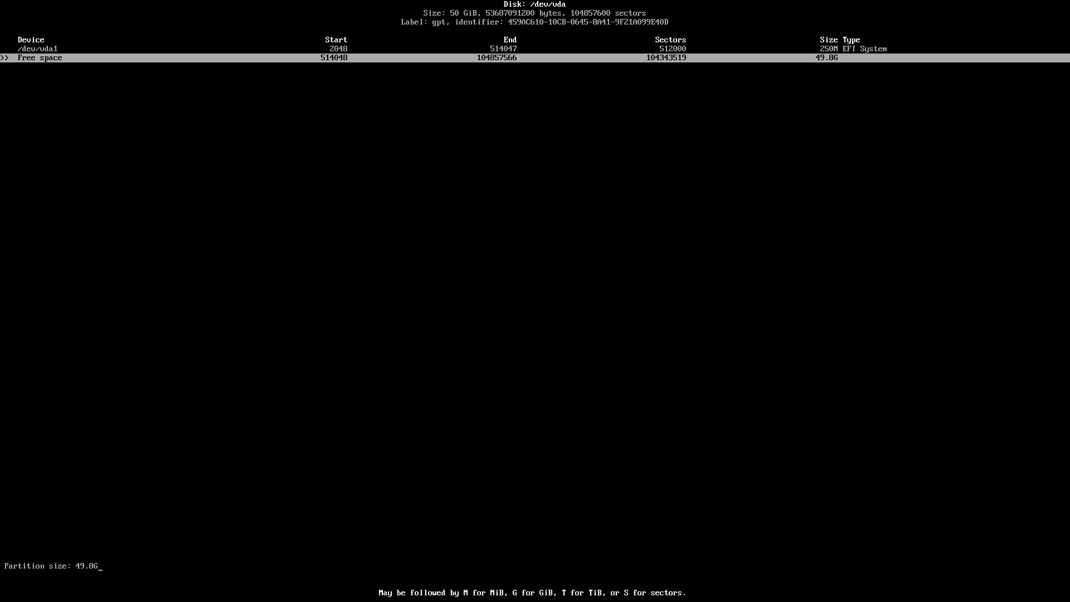
key("Return")
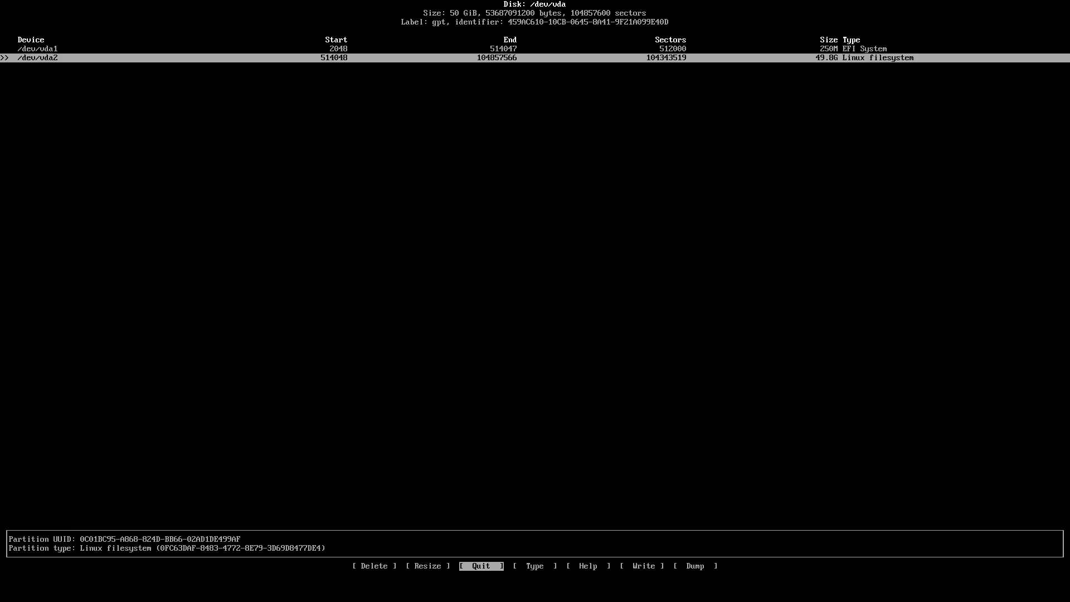
Step: Write the partition table to disk, confirming with "yes", and quit the partition editor
key("Right")
key("Right")
key("Right")
key("Right")
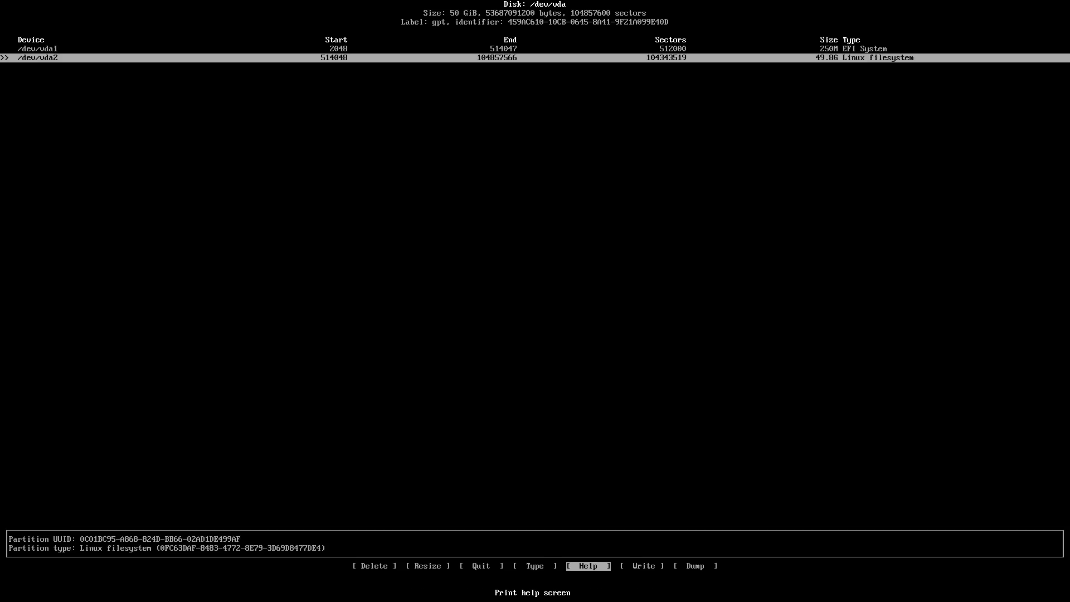
key("Left")
key("Return")
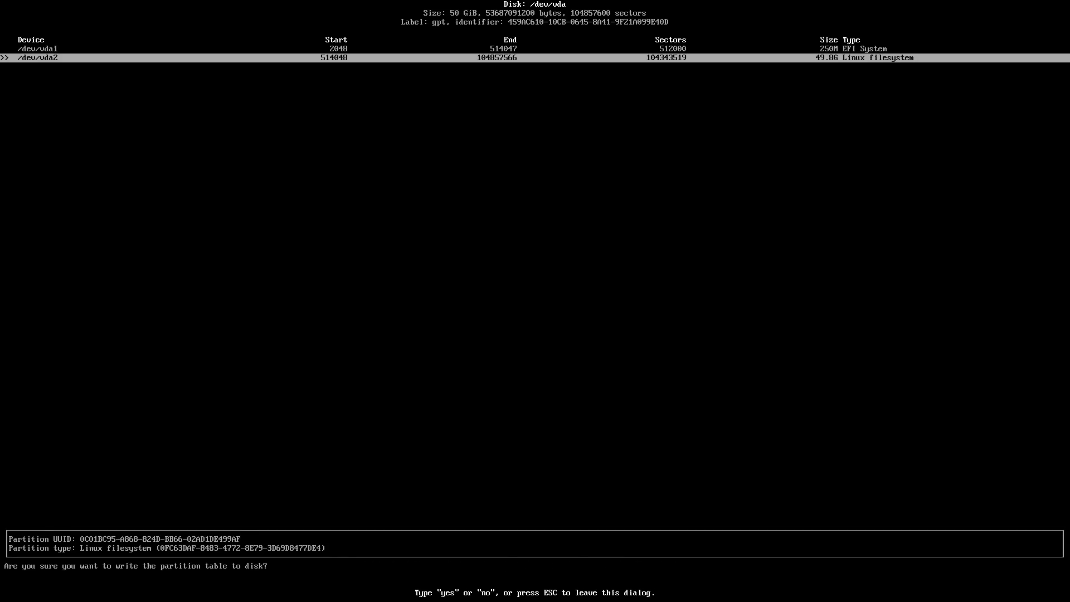
type("yes")
key("Return")
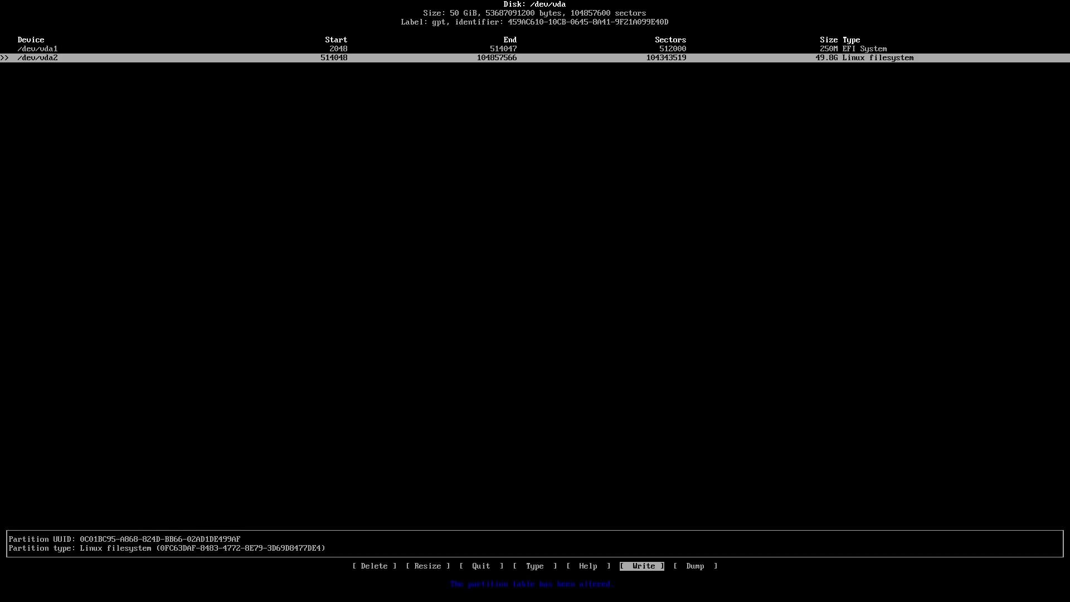
key("Left")
key("Left")
key("Left")
key("Return")
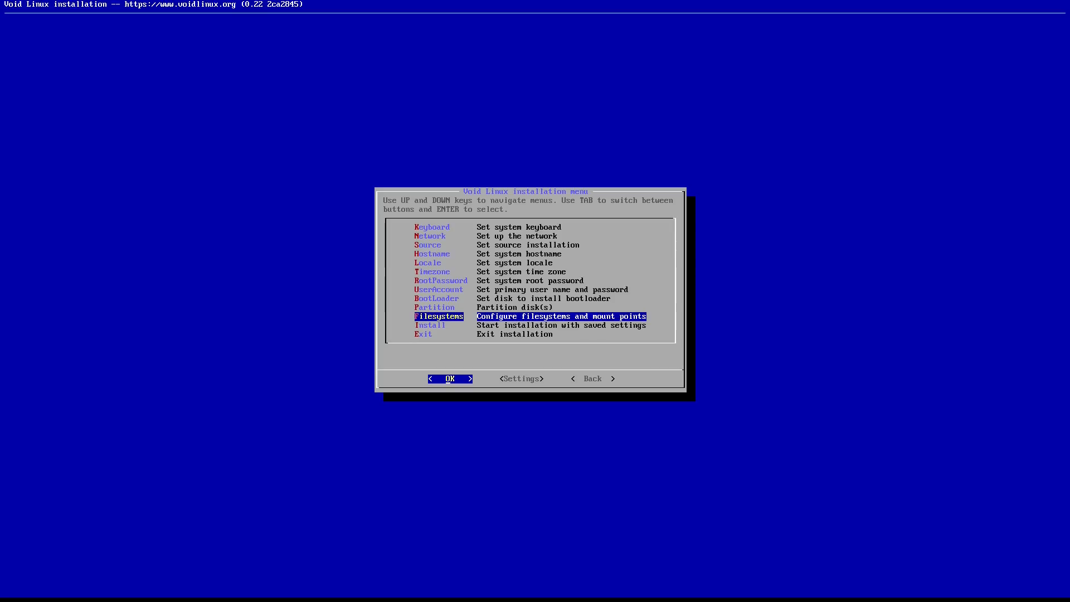
Step: Configure /dev/vda1 as a vfat (FAT32) partition mounted at /boot/efi, with a new filesystem created on it
key("Return")
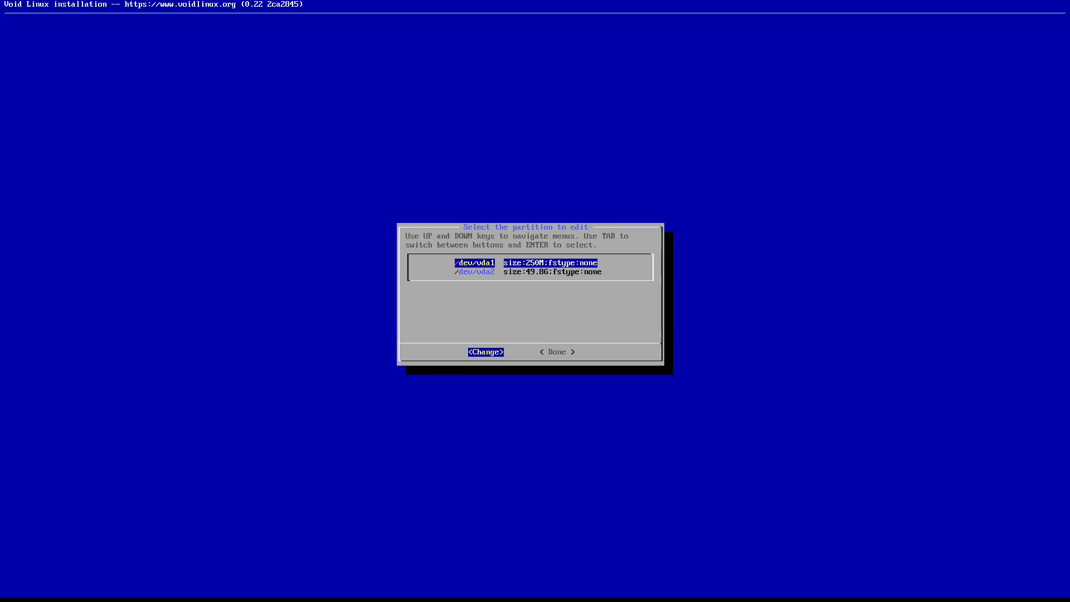
key("Return")
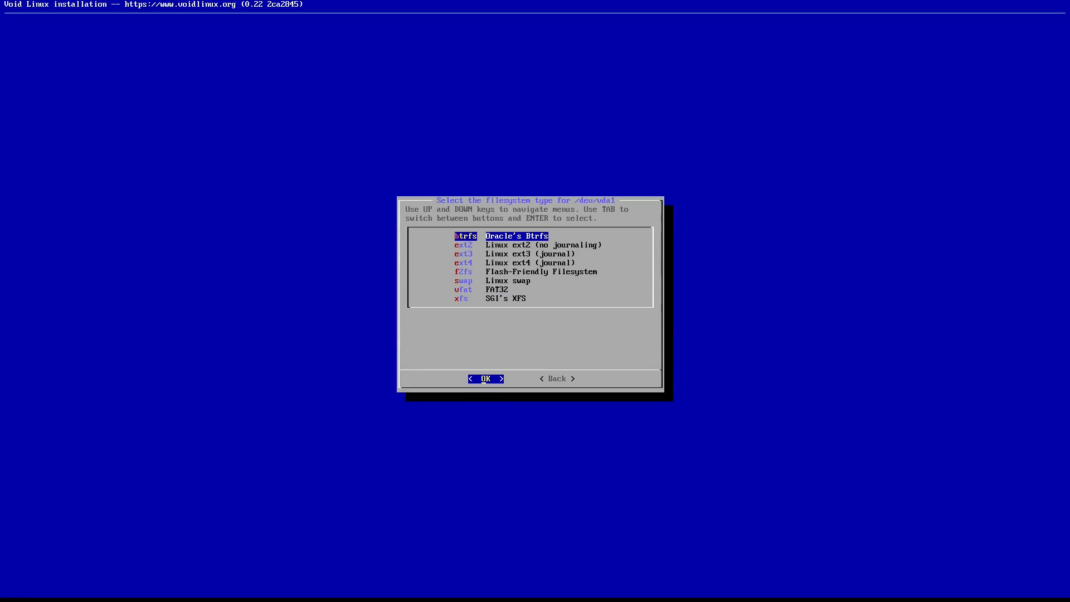
key("Down")
key("Down")
key("Down")
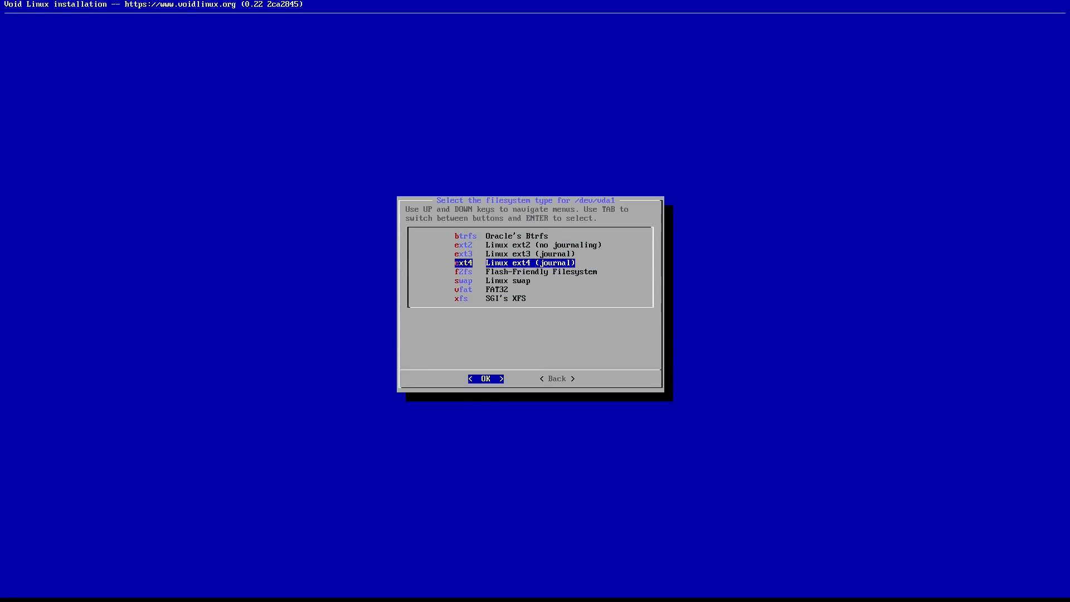
key("Down")
key("Down")
key("Down")
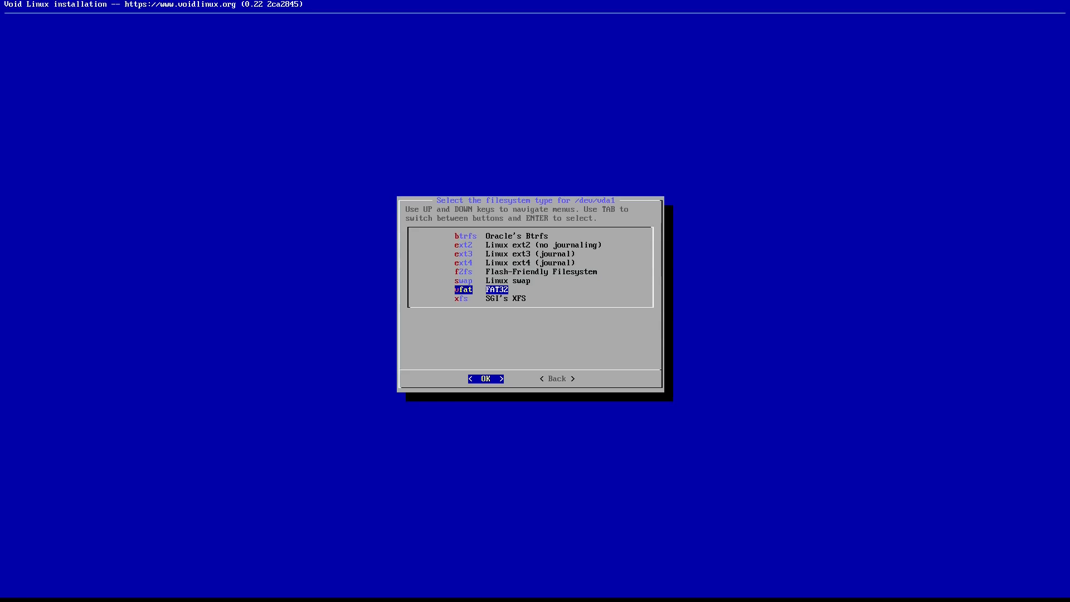
key("Return")
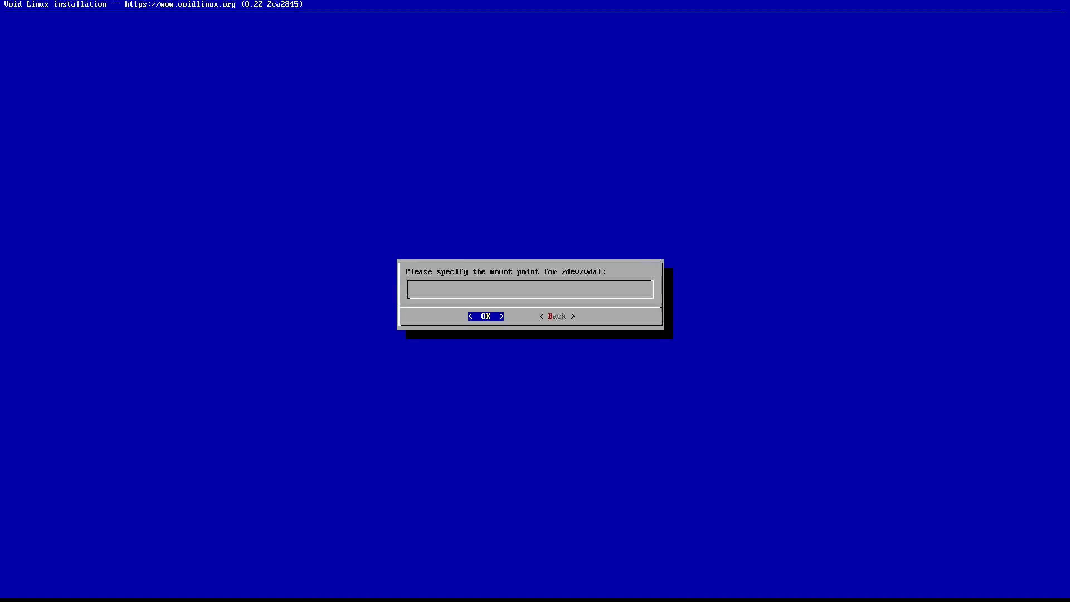
type("/boot/efi")
key("Return")
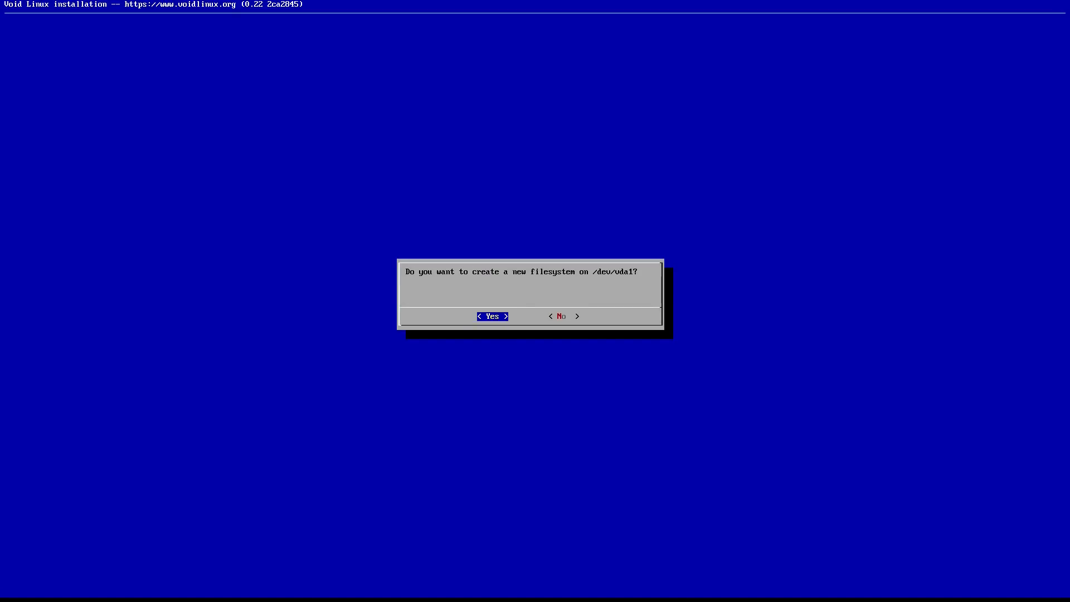
key("Return")
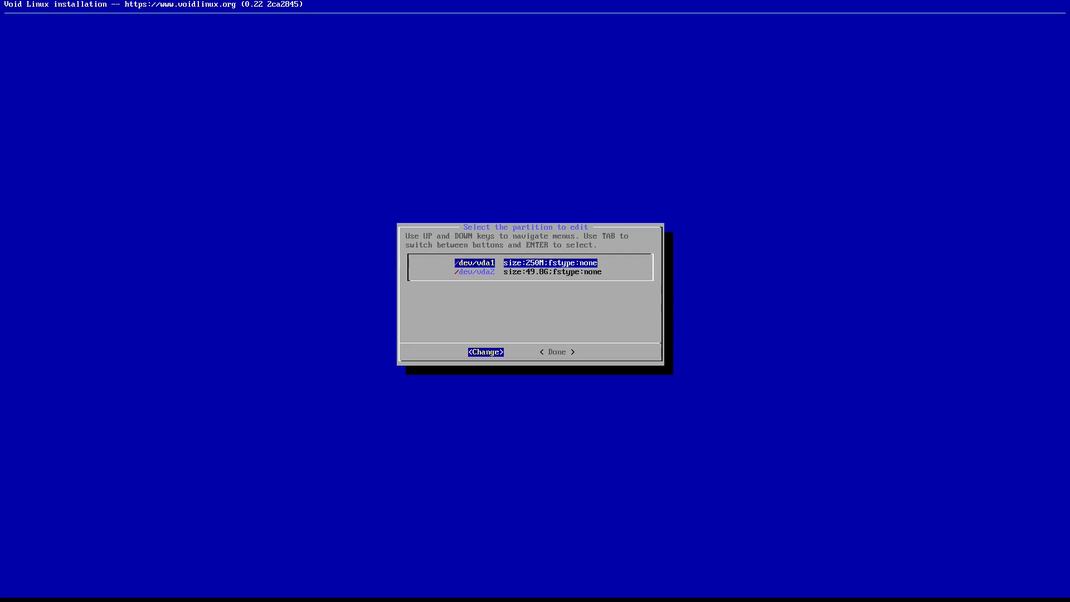
Step: Configure /dev/vda2 as an ext4 partition mounted at /, with a new filesystem created on it, and finish the filesystem setup
key("Down")
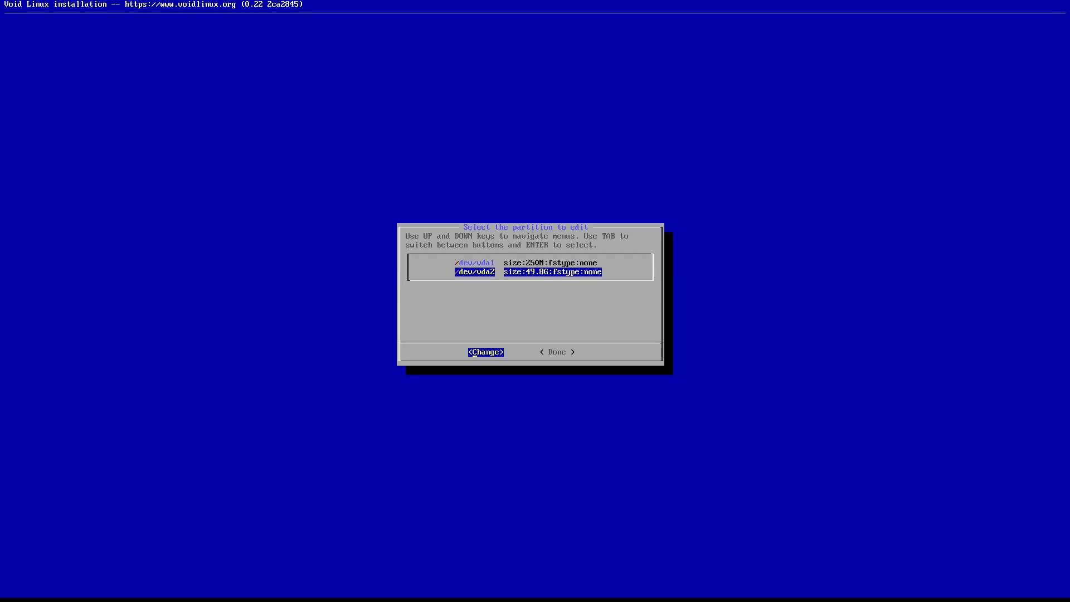
key("Return")
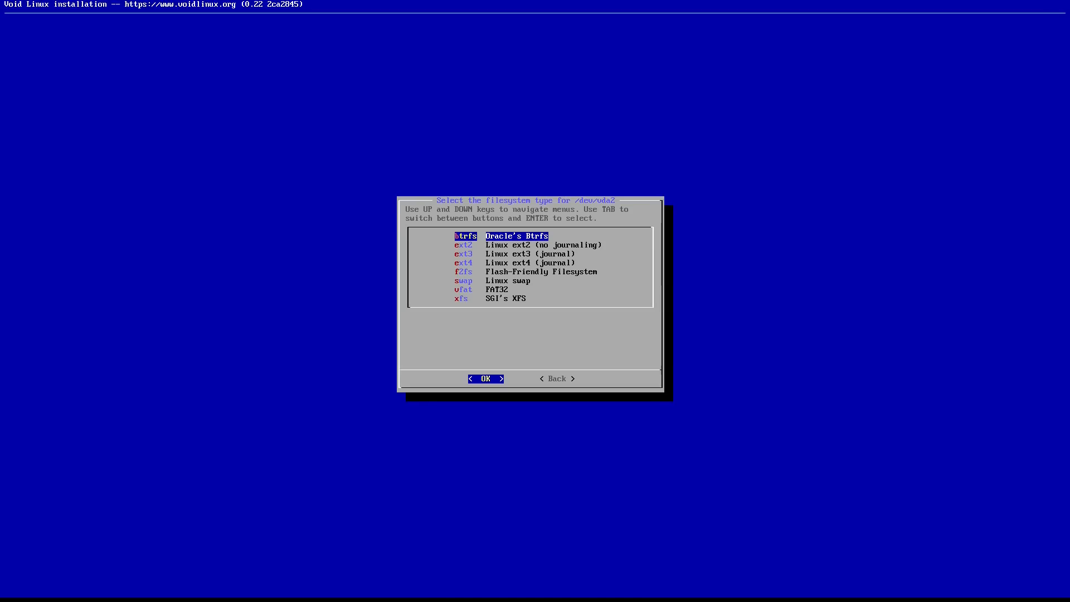
key("Down")
key("Down")
key("Down")
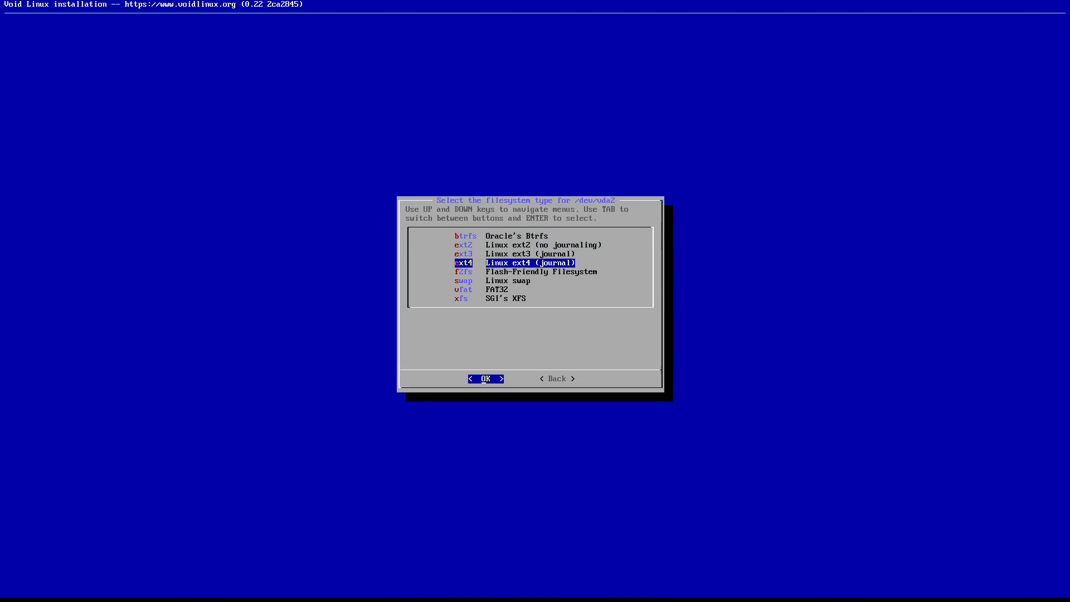
key("Return")
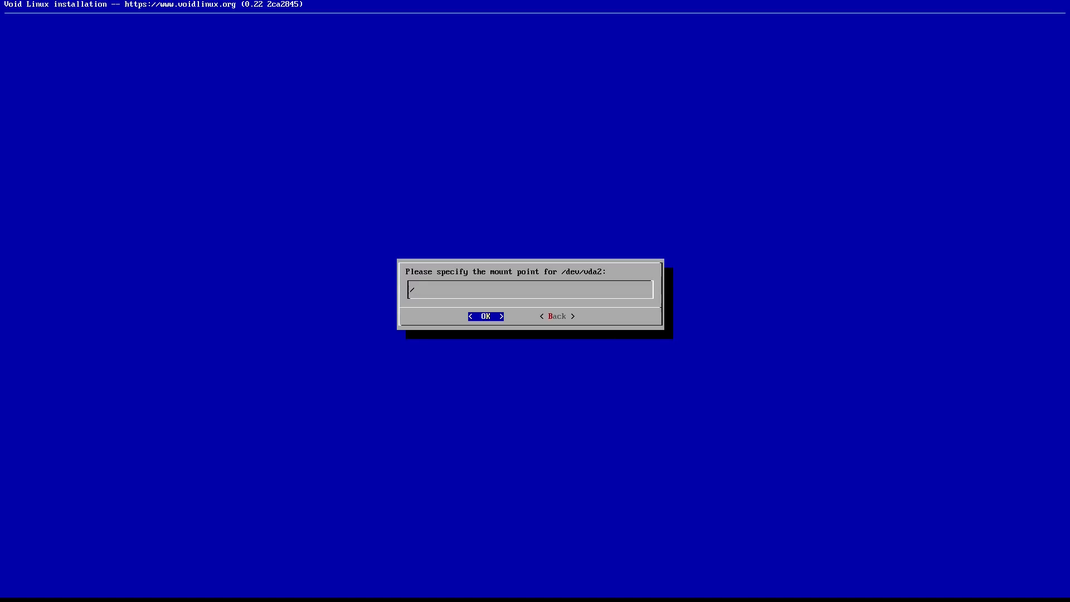
key("Return")
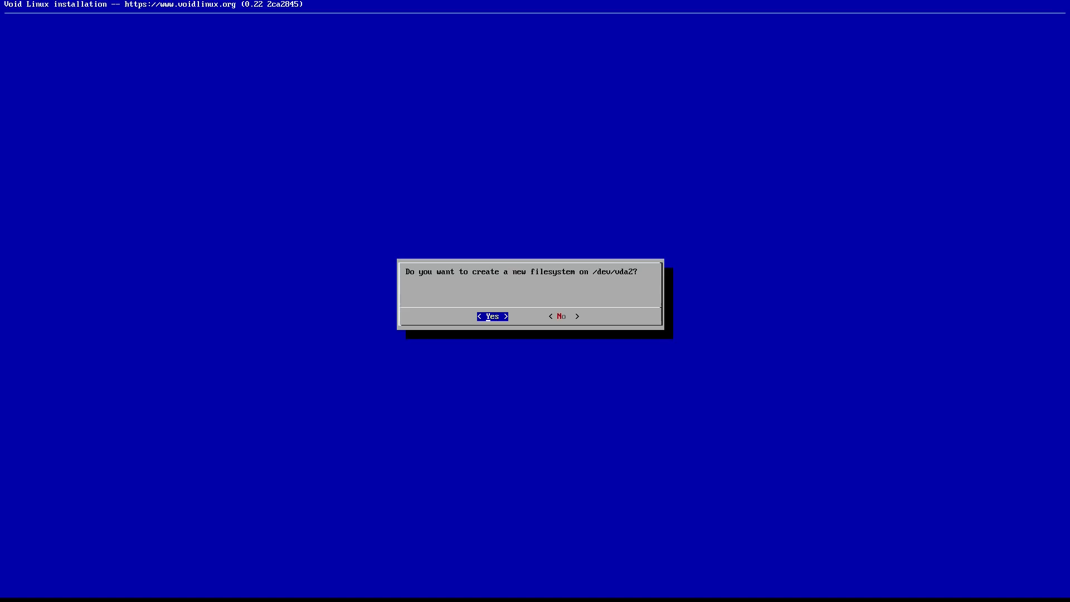
key("Return")
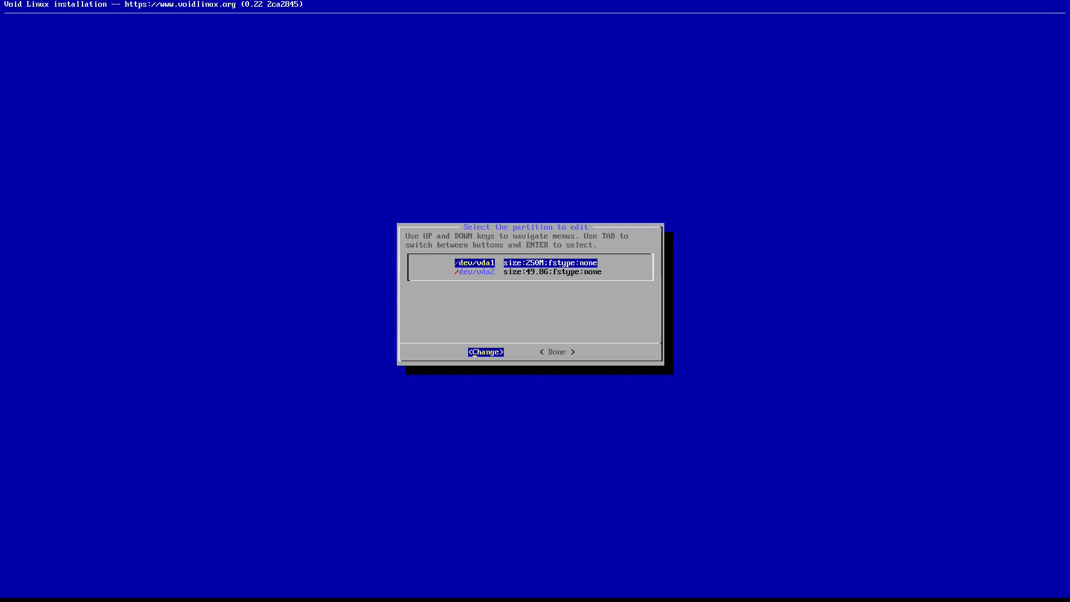
key("Tab")
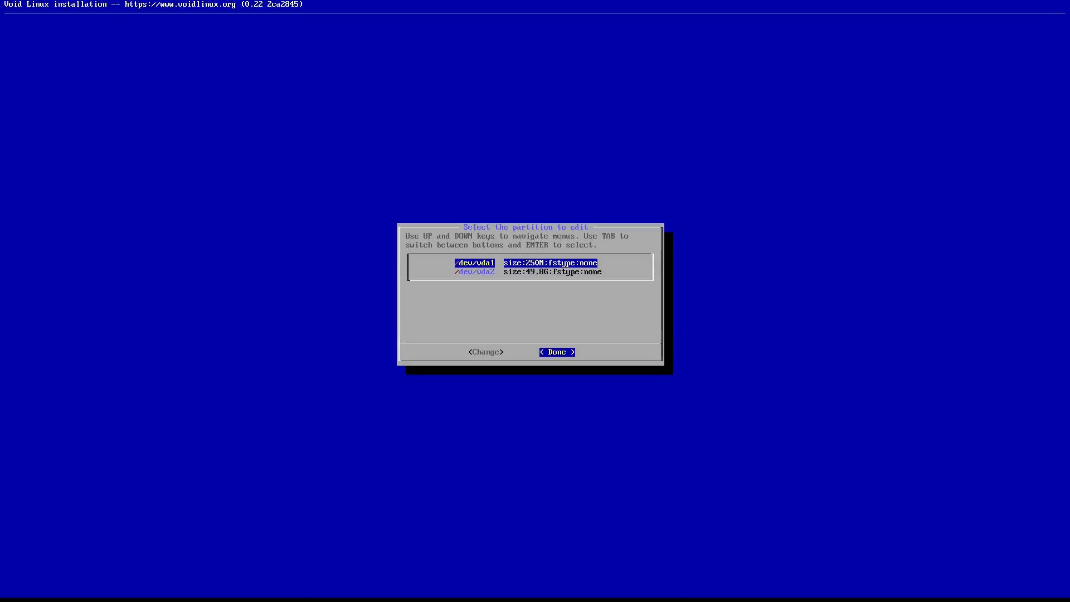
key("Return")
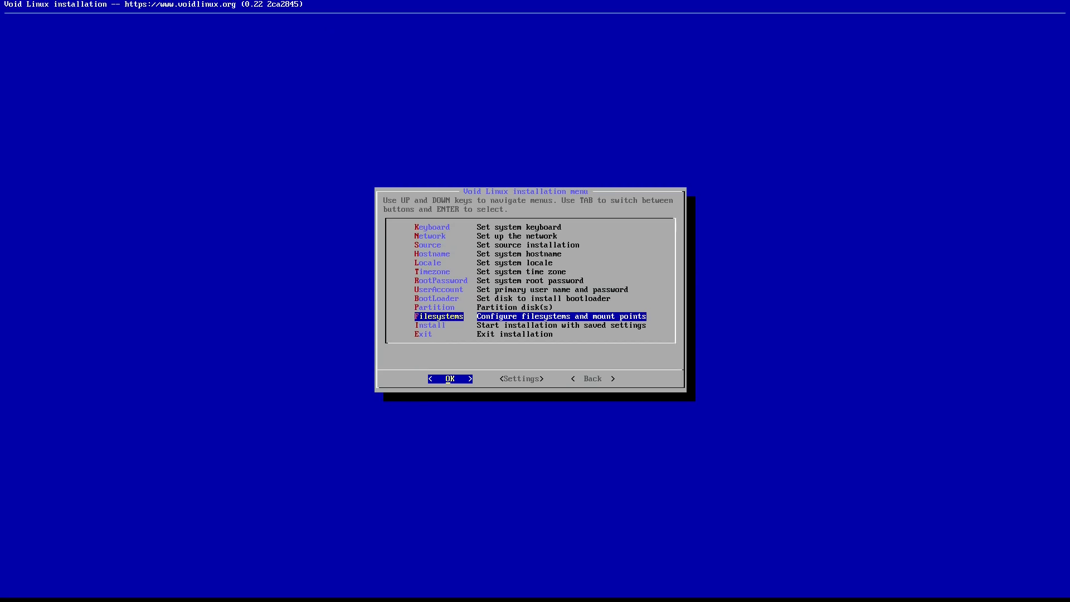
Step: Run the installation with the saved settings, accepting the new filesystems, and reboot into the installed system
key("Down")
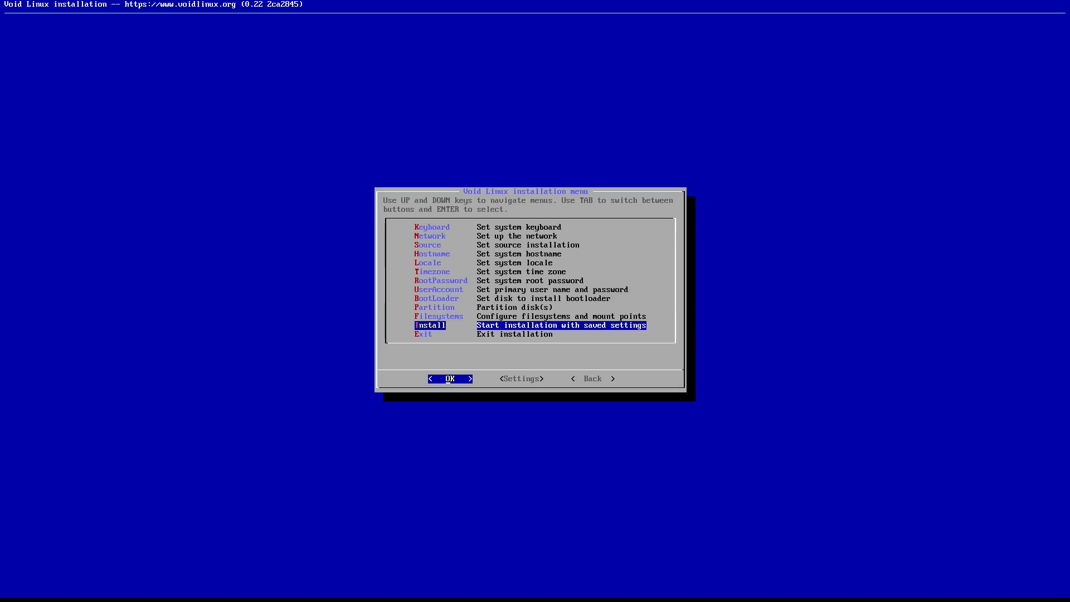
key("Return")
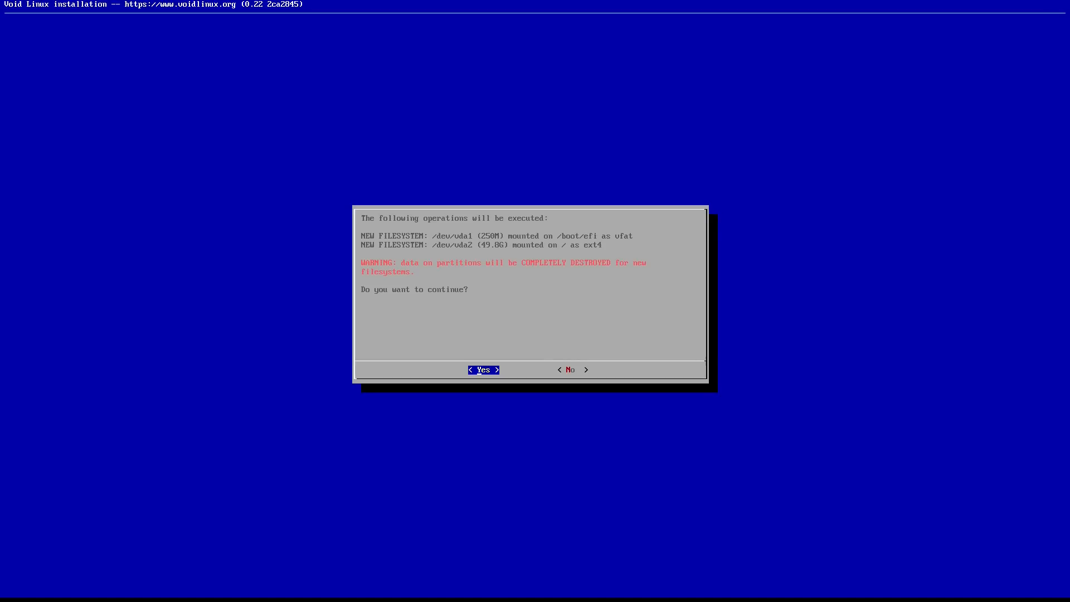
key("Return")
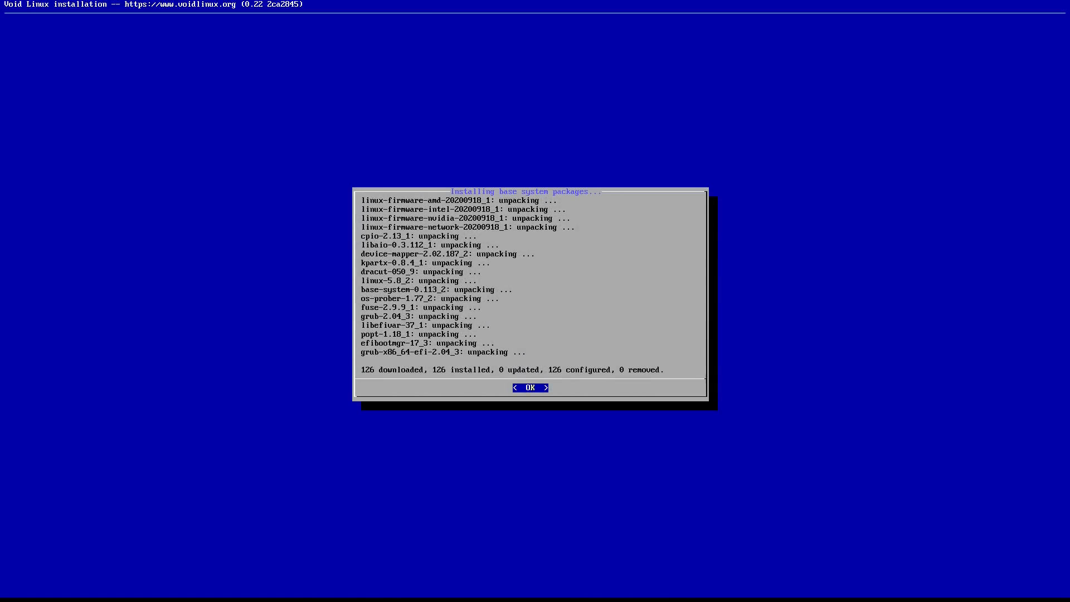
key("Return")
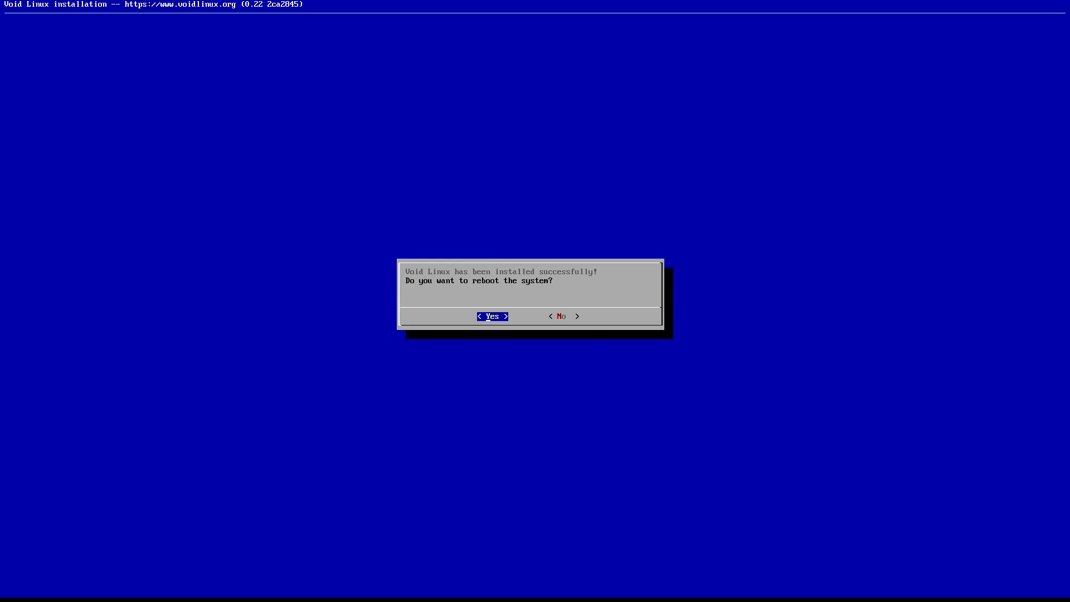
key("n")
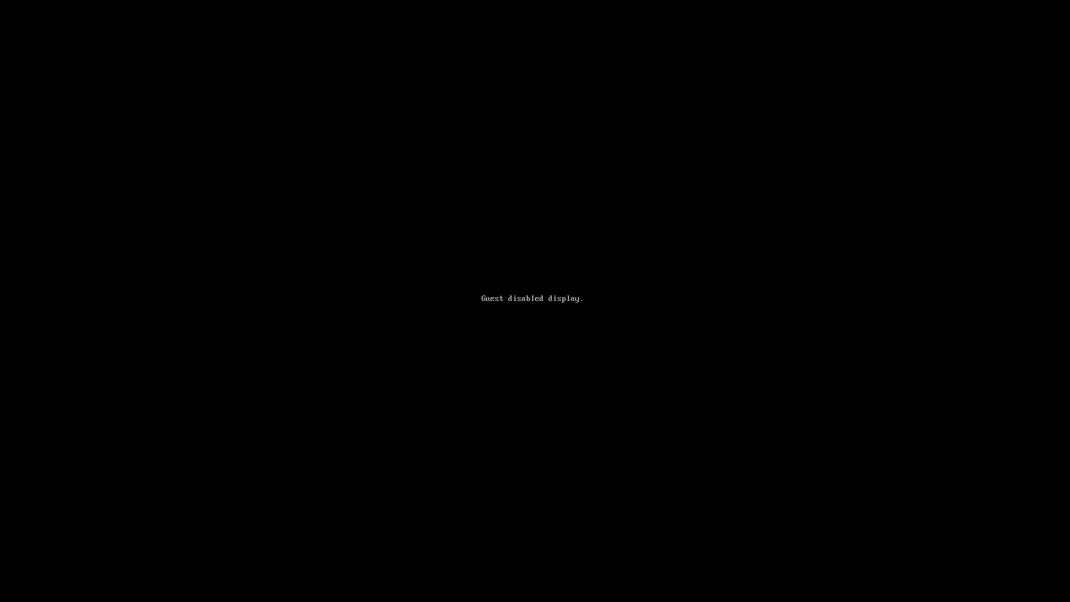
key("Return")
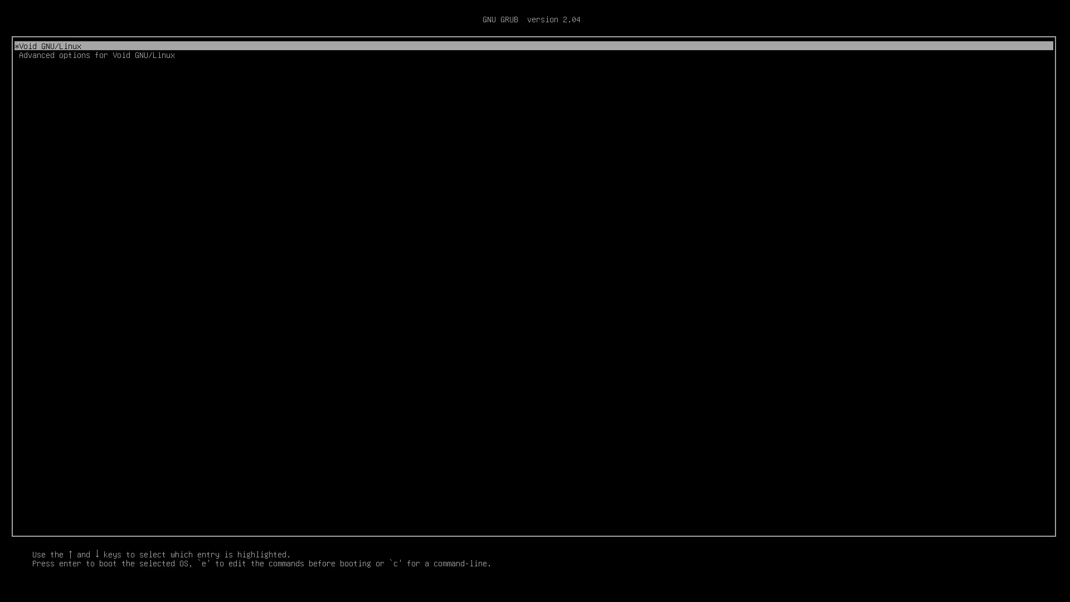
Step: Edit the Void GNU/Linux boot entry, append video=1920x1080 to its linux line, and boot it
key("e")
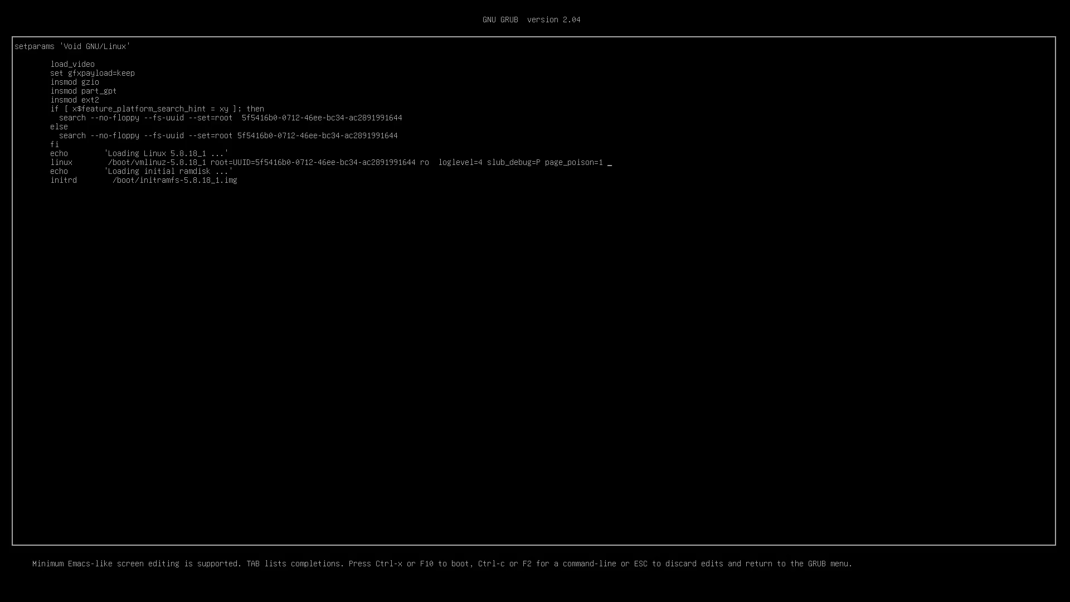
type("video=1029")
key("BackSpace")
key("BackSpace")
key("BackSpace")
key("BackSpace")
type("1920x1080")
key("ctrl+x")
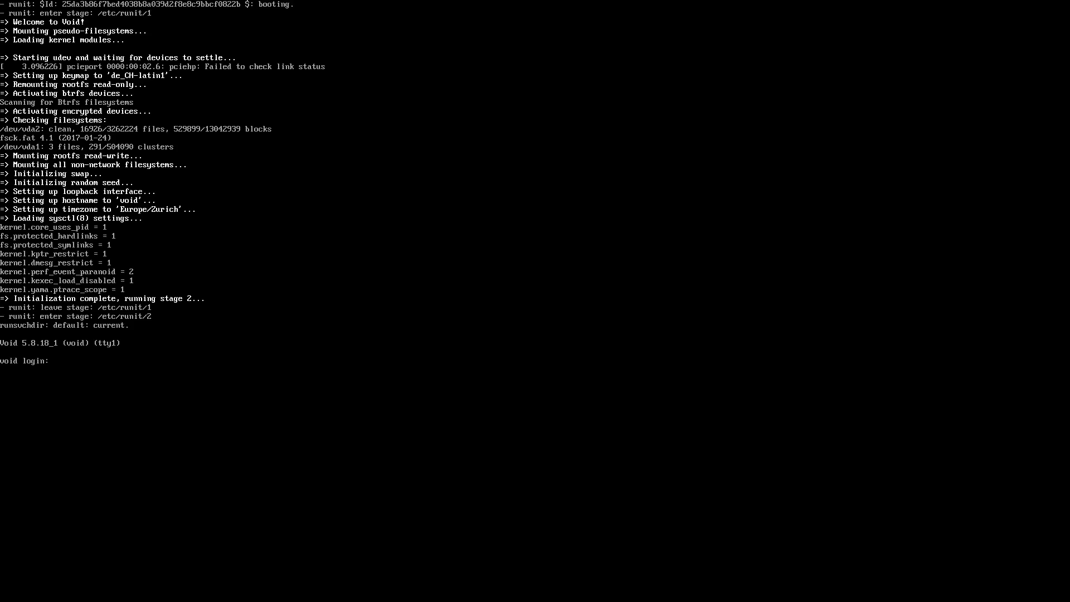
Step: Log in to the installed system as root with the root password
type("oot")
key("Return")
key("Return")
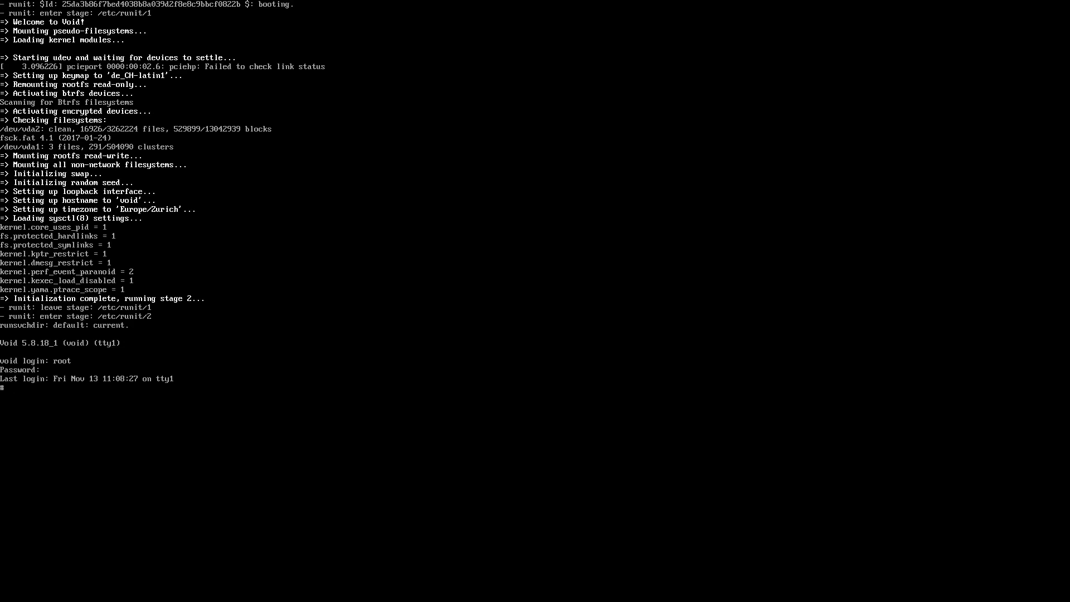
Step: Check the current shell with "which $SHELL" and start bash
type("hich $SHELL")
key("Return")
type("bash")
key("Return")
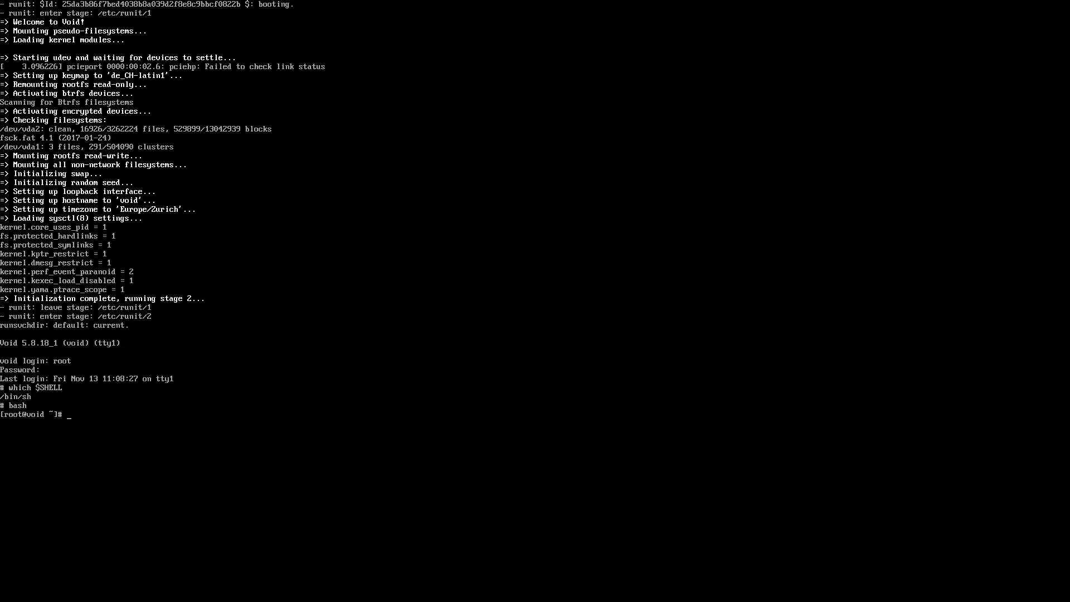
Step: Switch to the web browser, go back to the Void Linux download page, and open the documentation
key("ctrl+alt+Up")
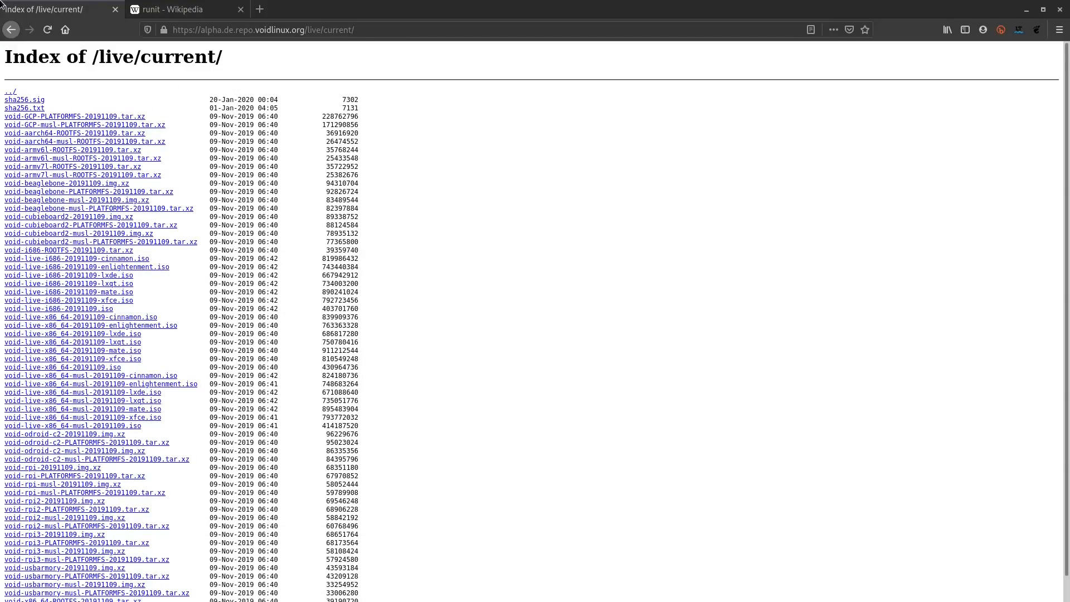
left_click(13, 32)
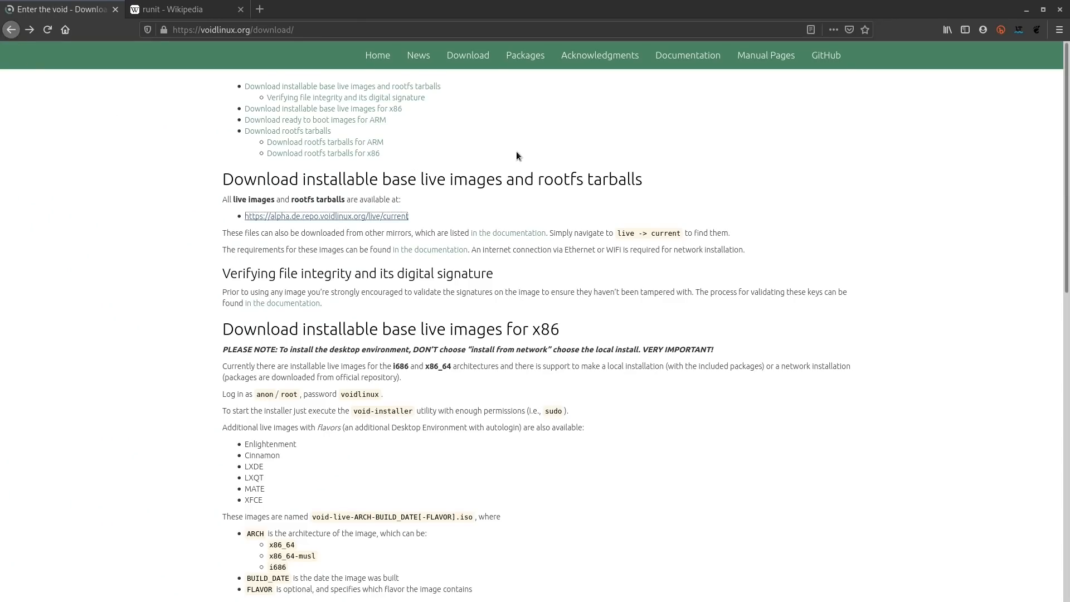
left_click(688, 56)
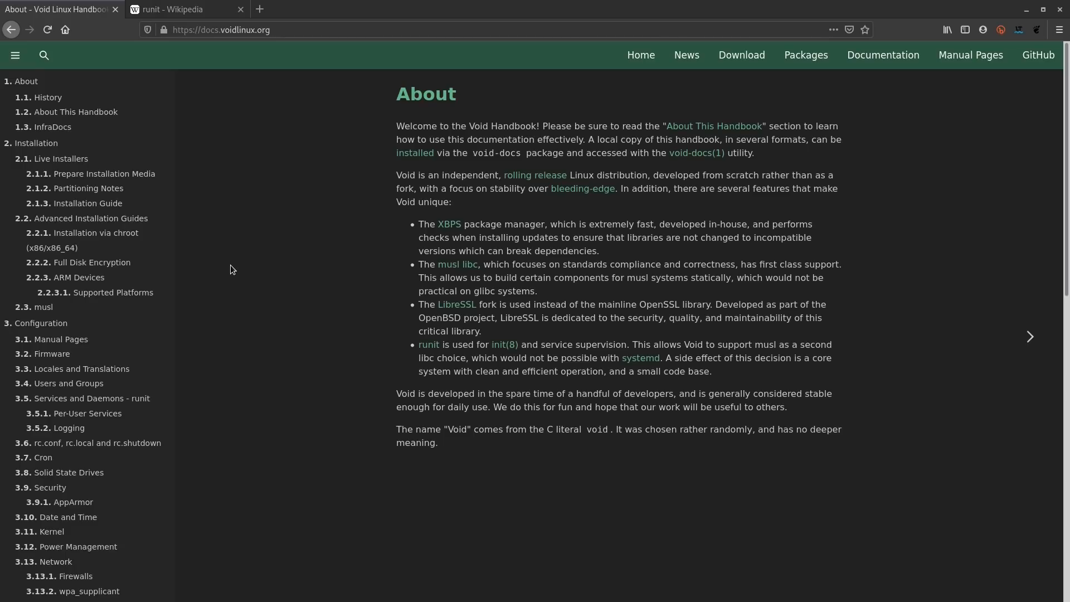
Step: Look through the handbook's table of contents and open the GNOME chapter under Graphical Session
scroll(232, 269, "down", 1)
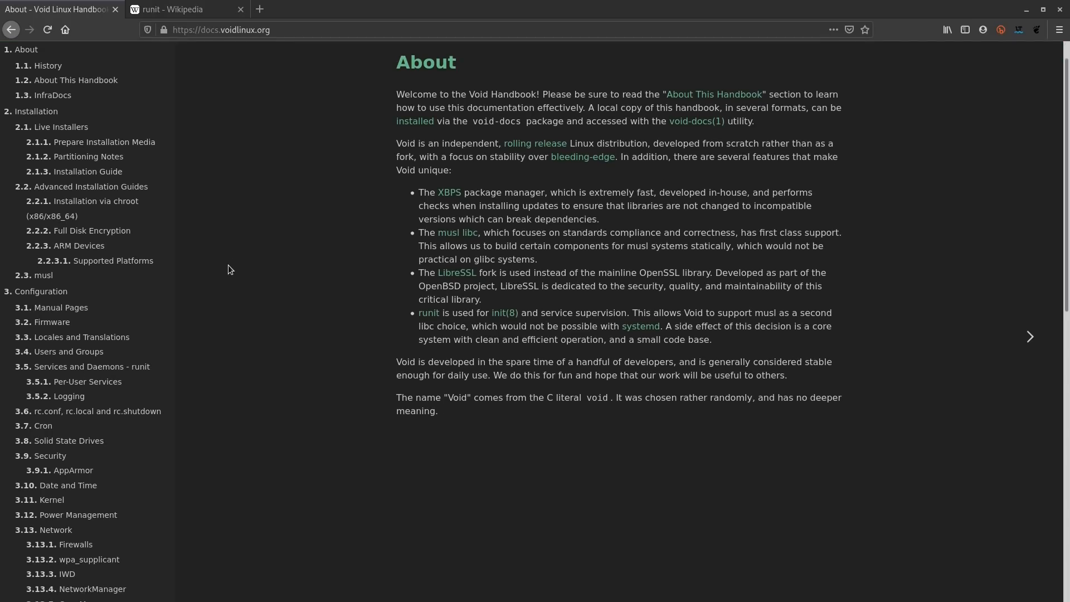
scroll(229, 265, "down", 6)
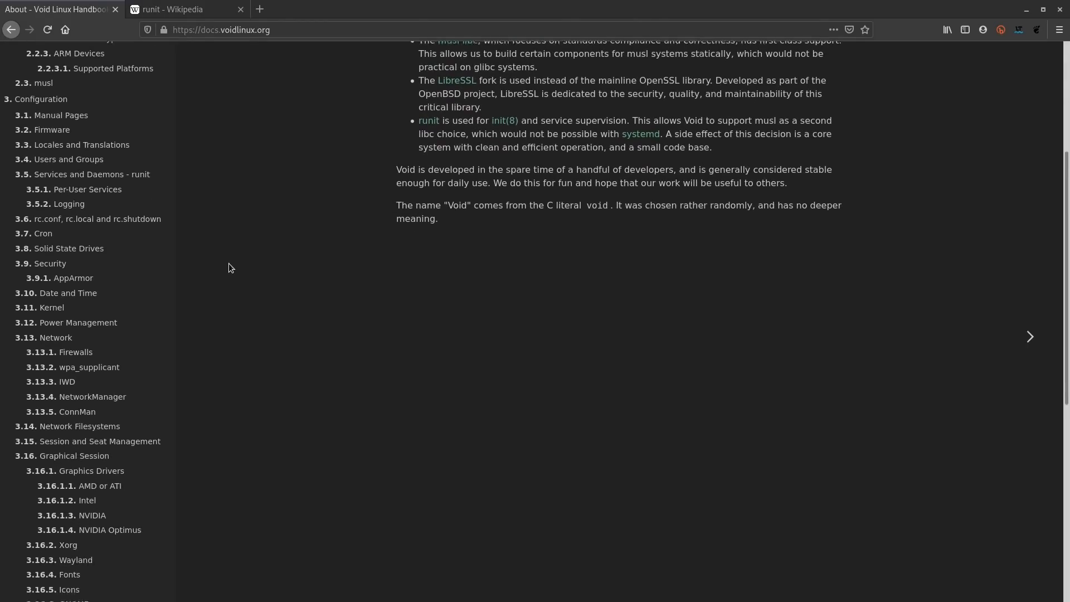
scroll(228, 267, "down", 1)
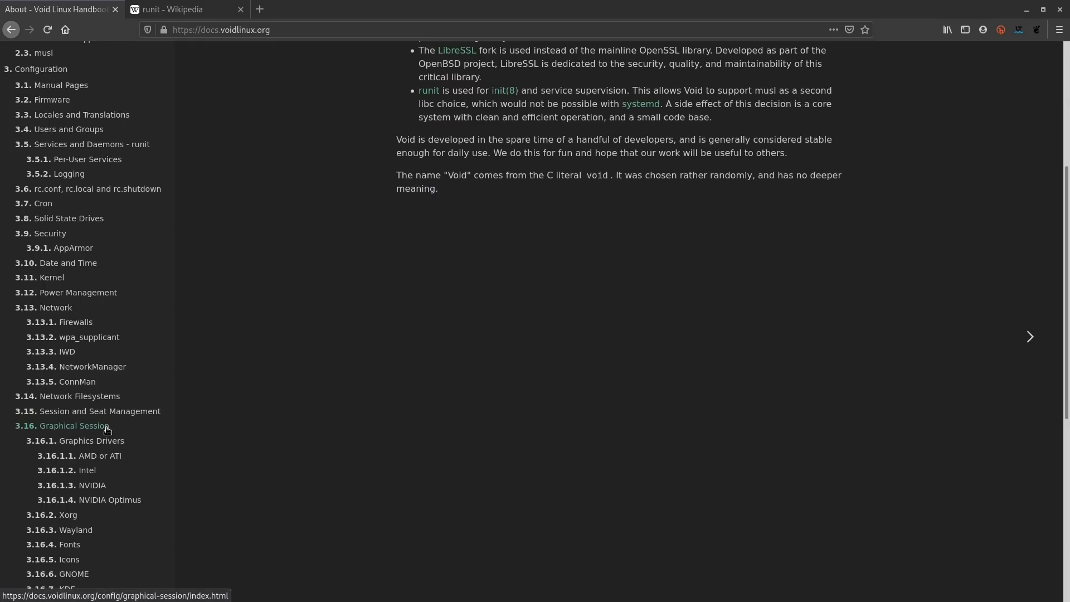
scroll(106, 429, "down", 4)
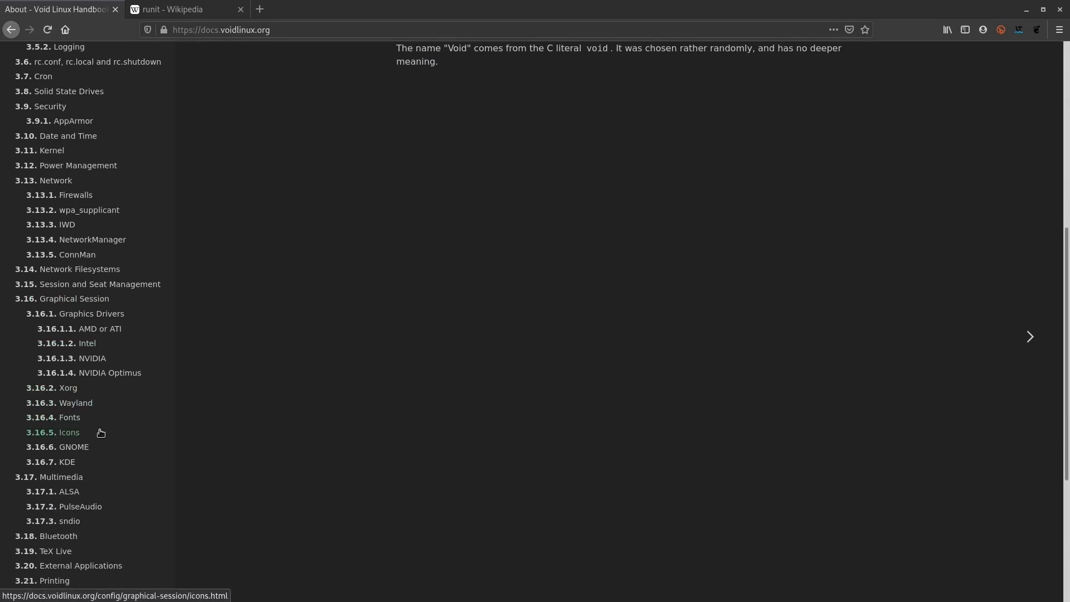
left_click(57, 447)
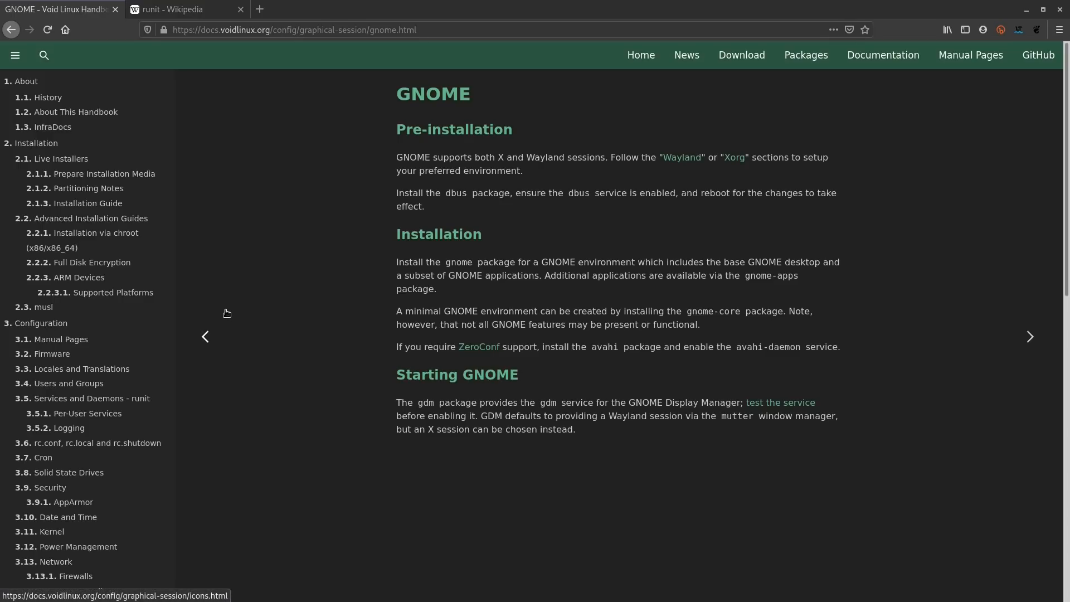
Step: Open the "Services and Daemons - runit" chapter and read how services are configured, managed with sv, and enabled
scroll(226, 313, "down", 5)
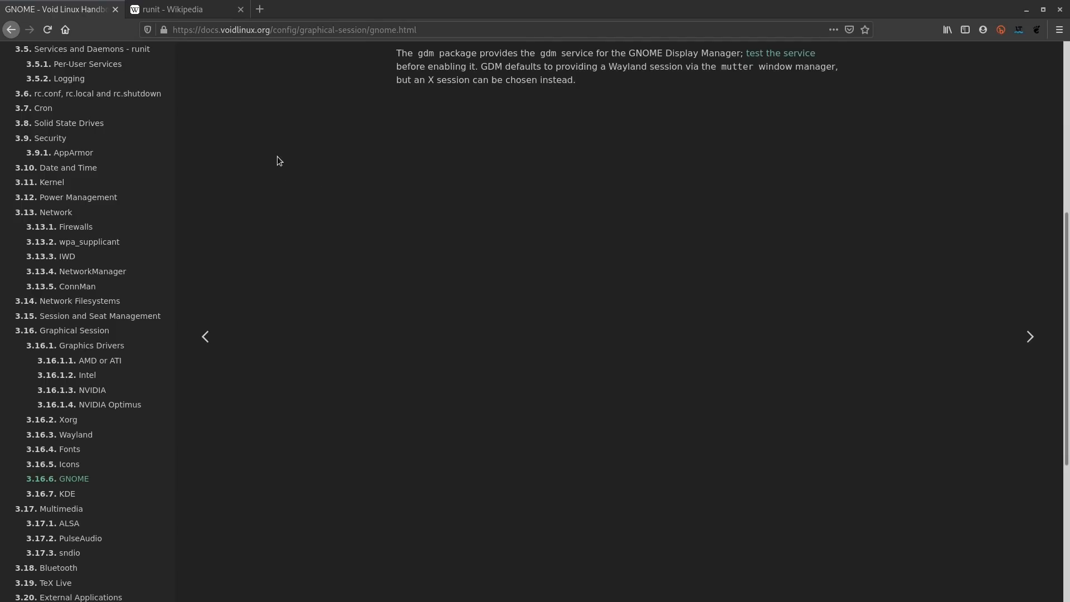
left_click(70, 55)
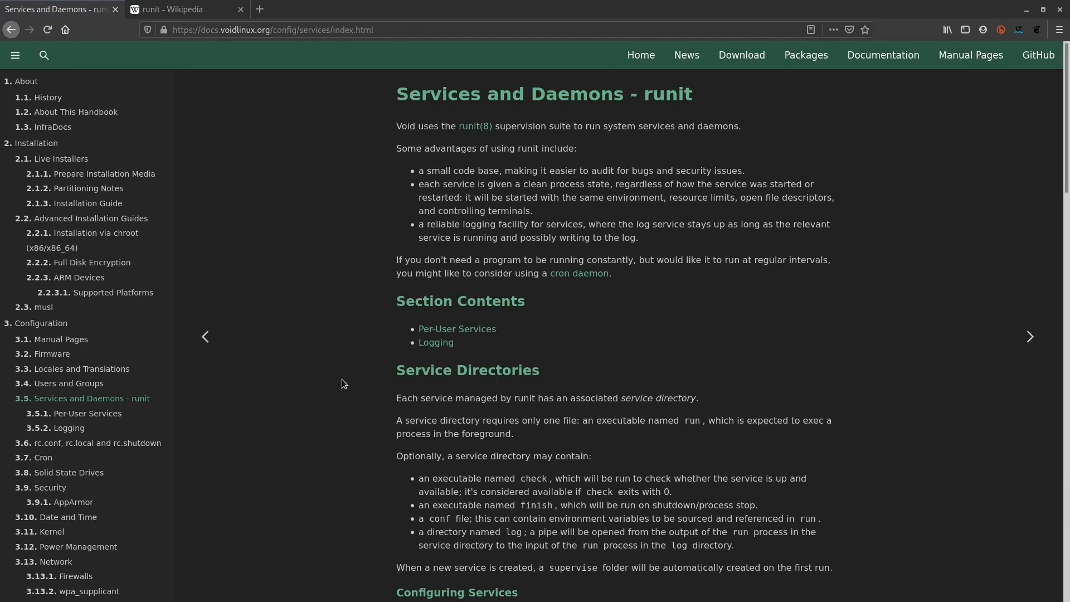
scroll(342, 380, "down", 10)
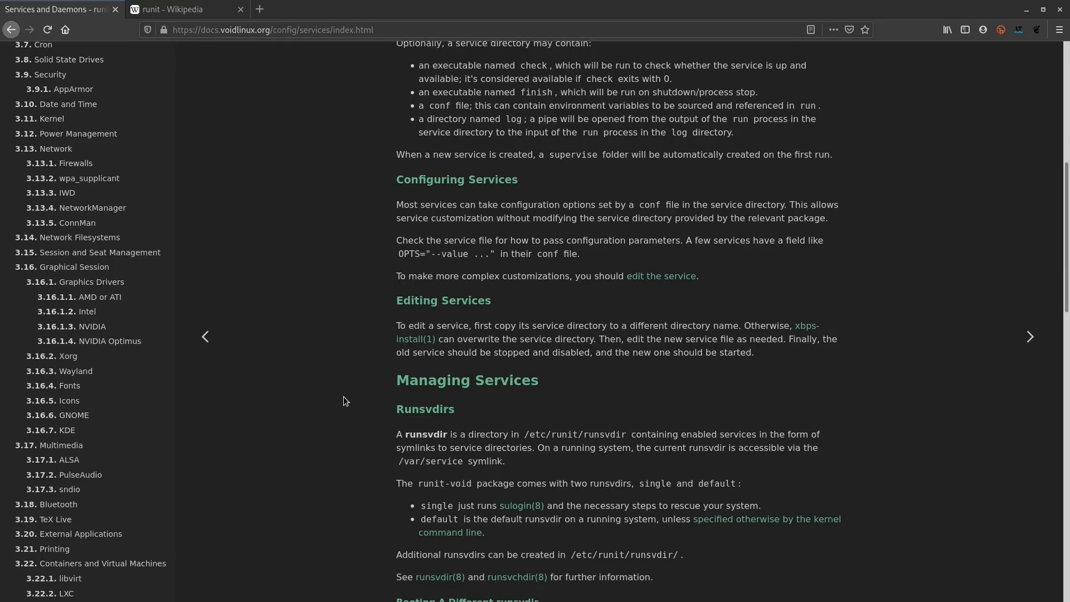
scroll(344, 400, "down", 5)
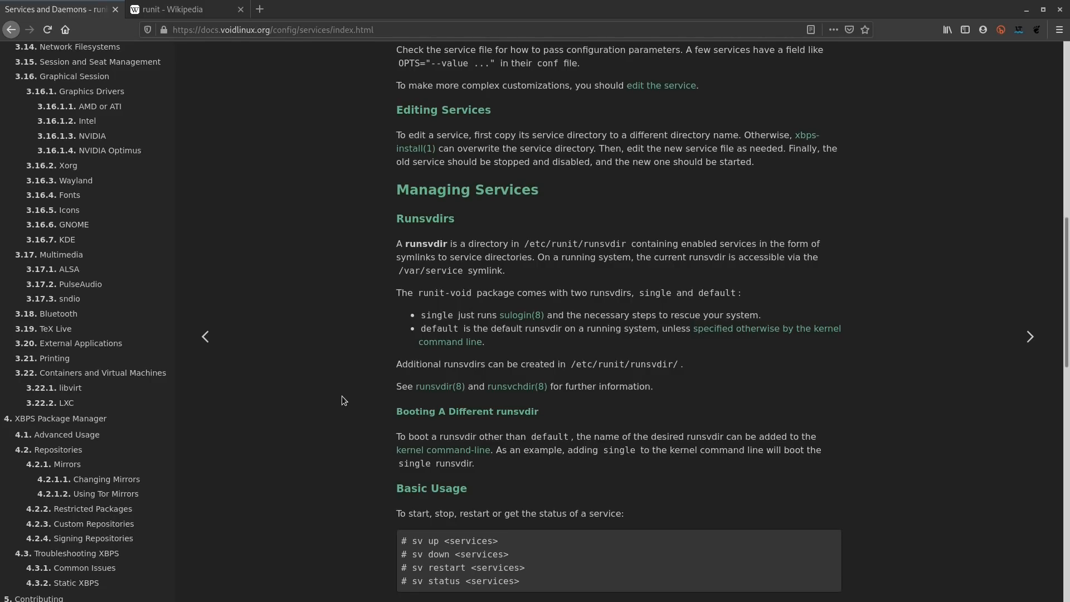
scroll(342, 396, "down", 7)
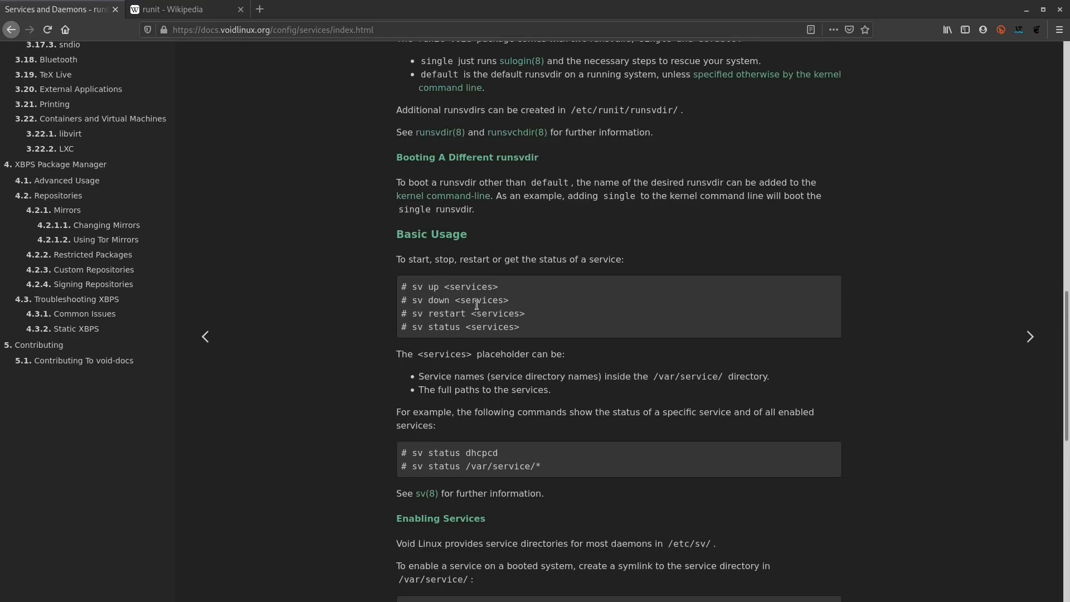
scroll(363, 398, "down", 7)
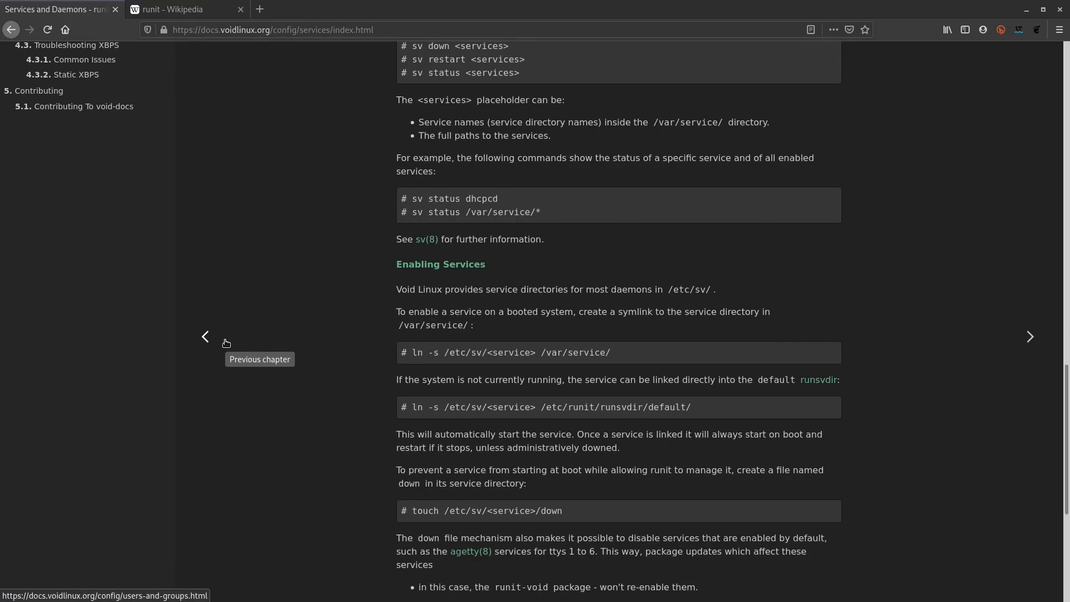
key("alt+Tab")
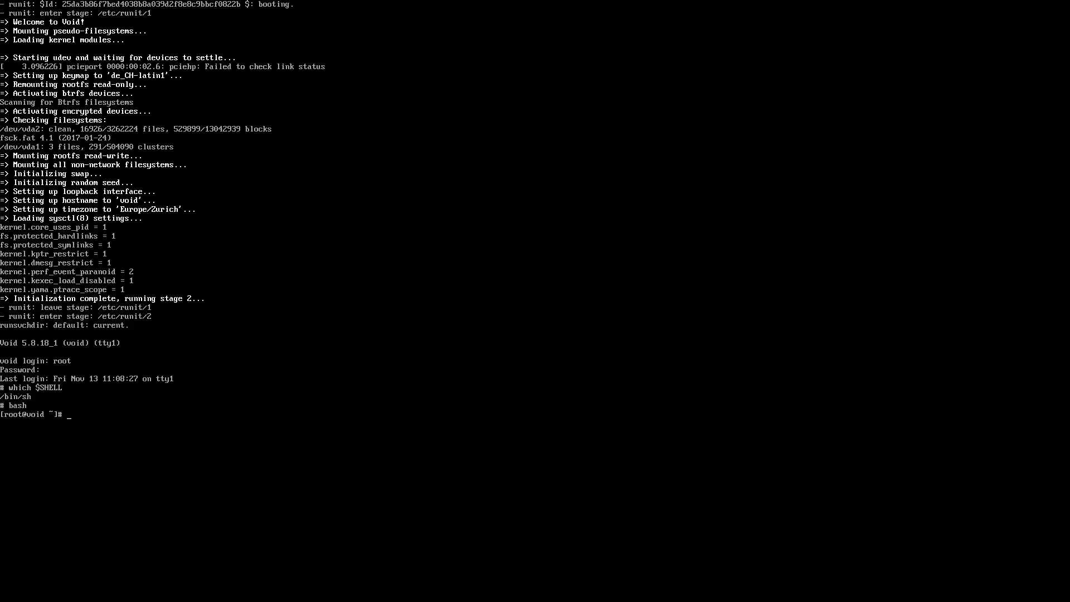
key("alt+Tab")
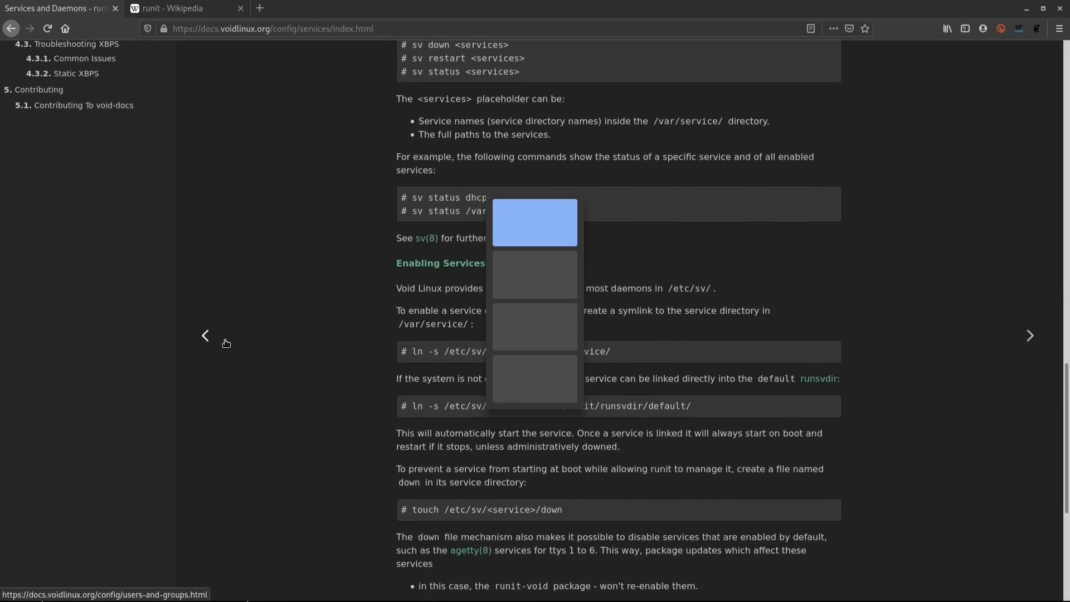
scroll(200, 263, "up", 4)
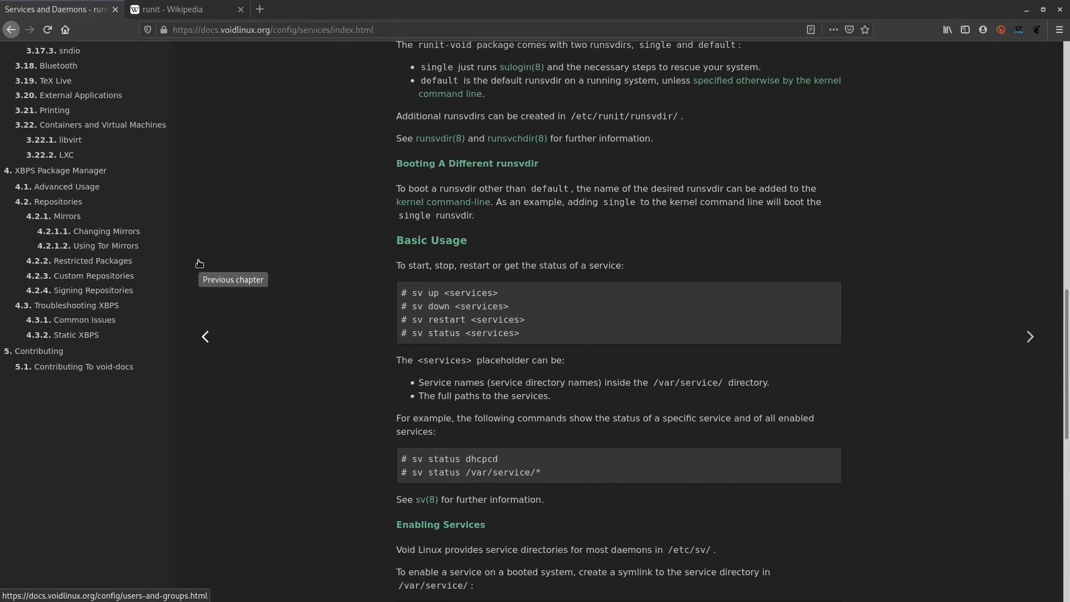
Step: Open the AMD or ATI and Intel chapters under Graphics Drivers in the handbook and read their driver package instructions
scroll(198, 261, "up", 3)
scroll(196, 258, "up", 3)
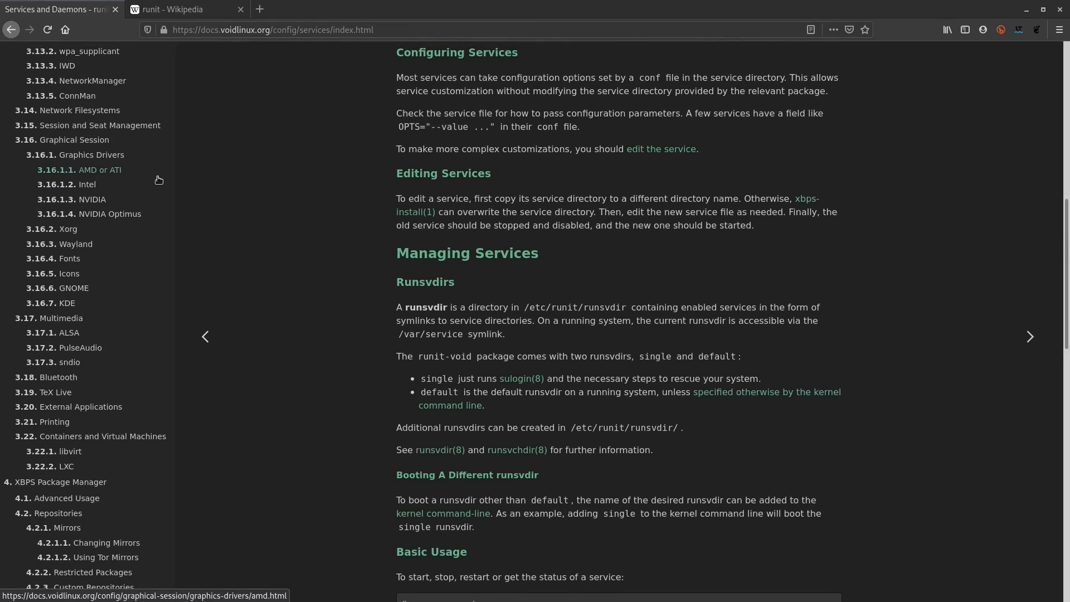
left_click(73, 171)
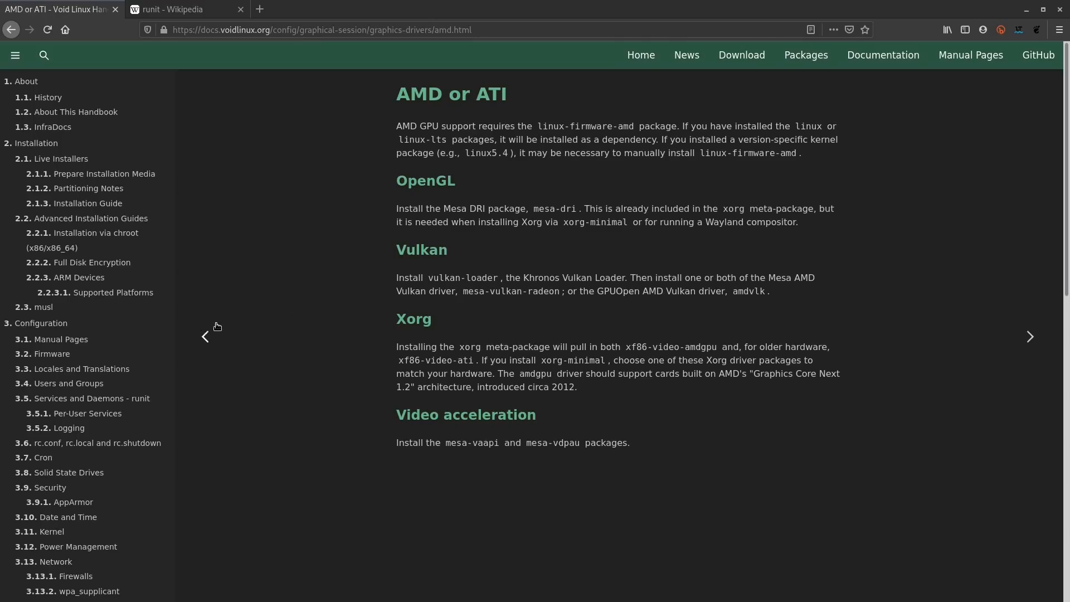
scroll(95, 265, "down", 5)
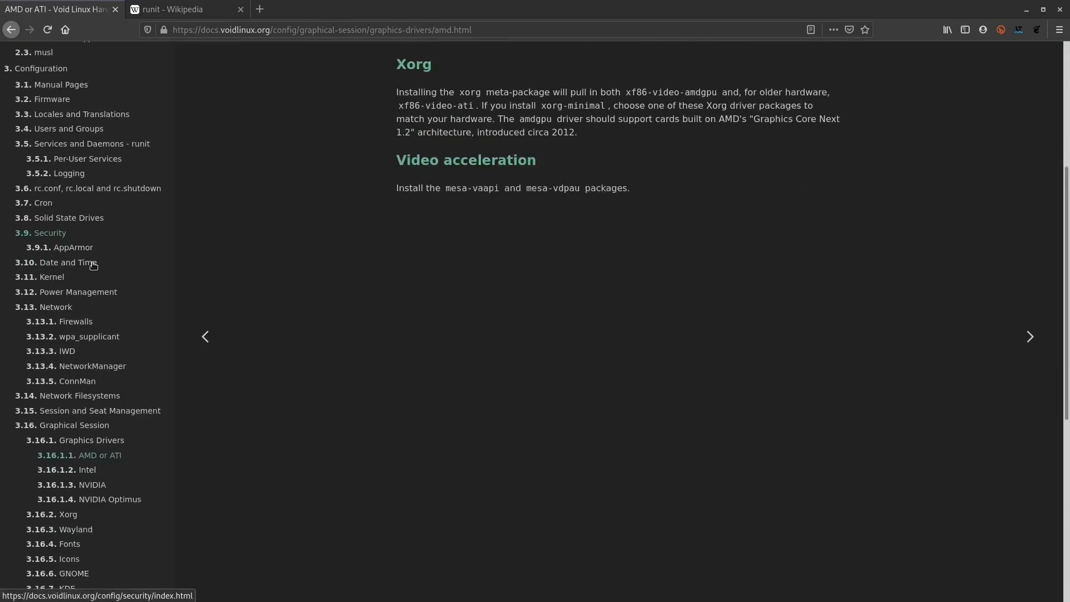
left_click(91, 439)
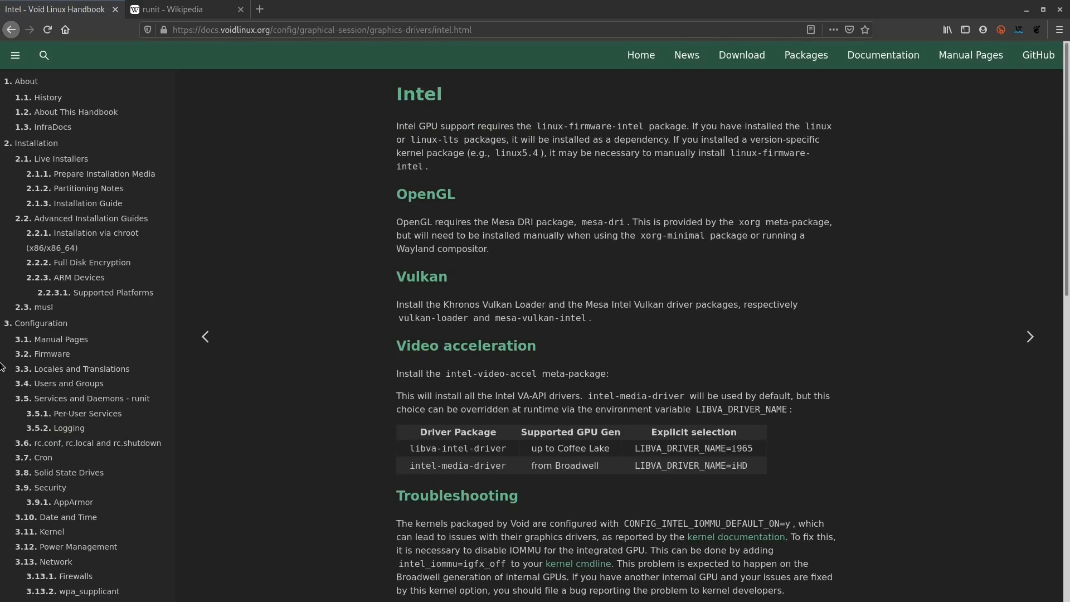
Step: Open the NVIDIA chapter under Graphics Drivers and read about the nouveau and proprietary drivers
scroll(96, 381, "down", 6)
left_click(89, 391)
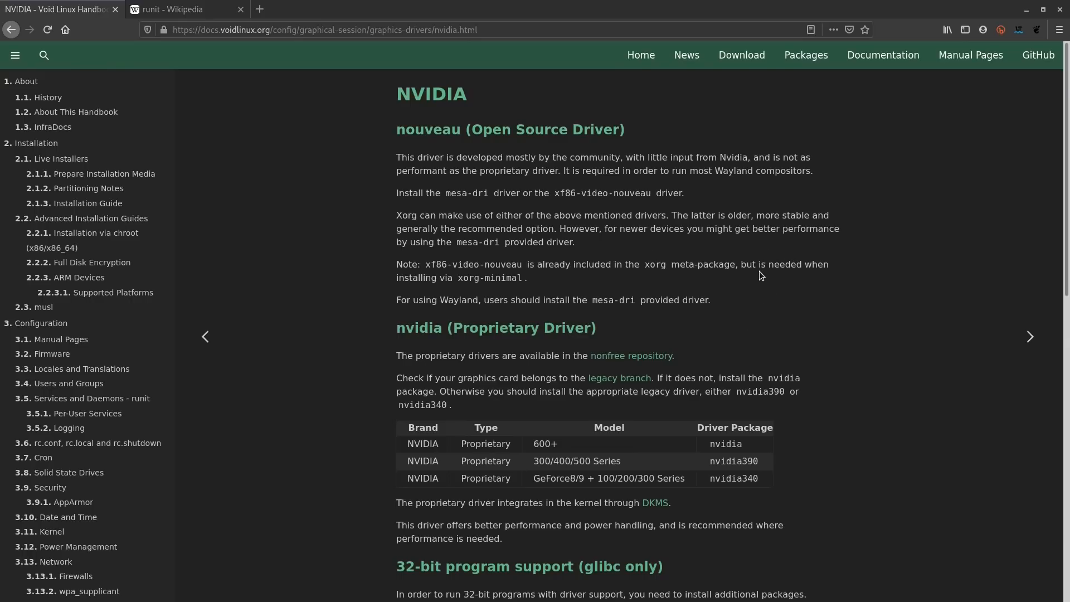
scroll(759, 273, "down", 3)
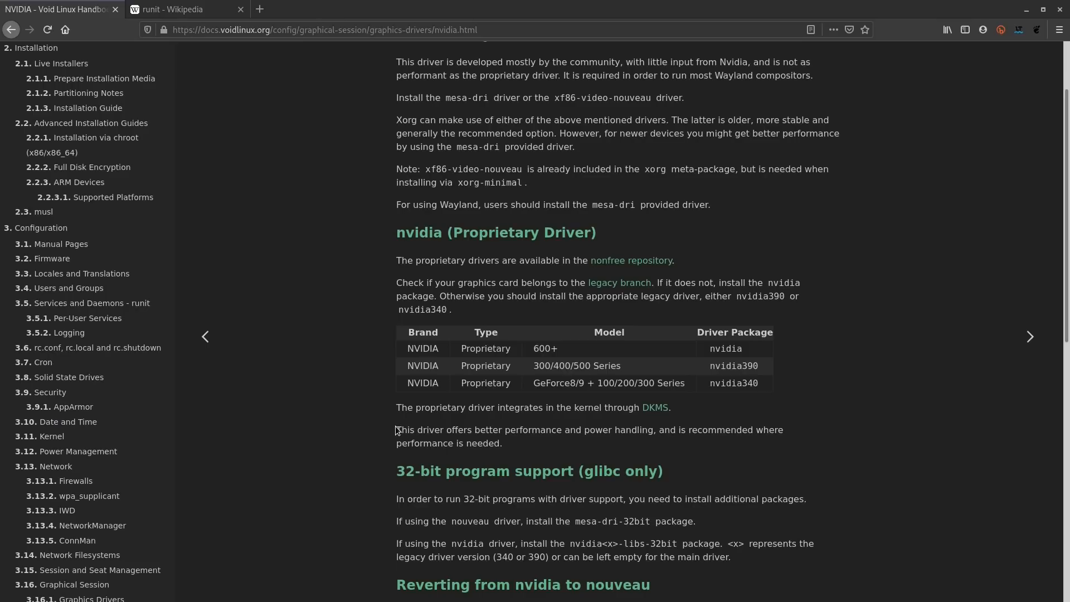
scroll(396, 429, "down", 7)
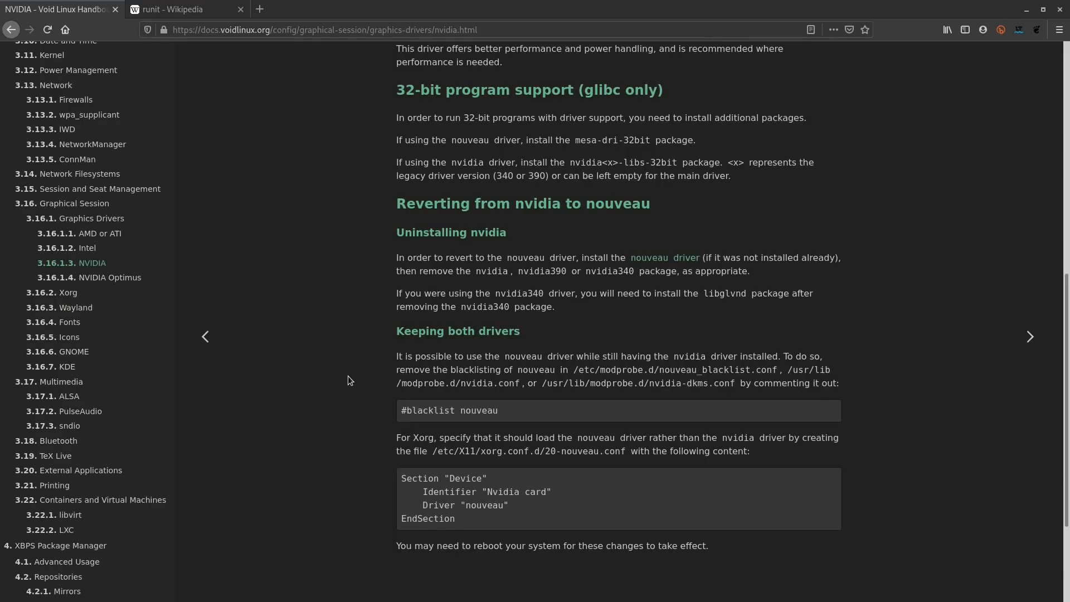
Step: Switch to the Void console and install xorg, lightdm, lightdm-gtk-greeter, i3, i3status, terminator, firefox and dbus with xbps-install
key("alt+Tab")
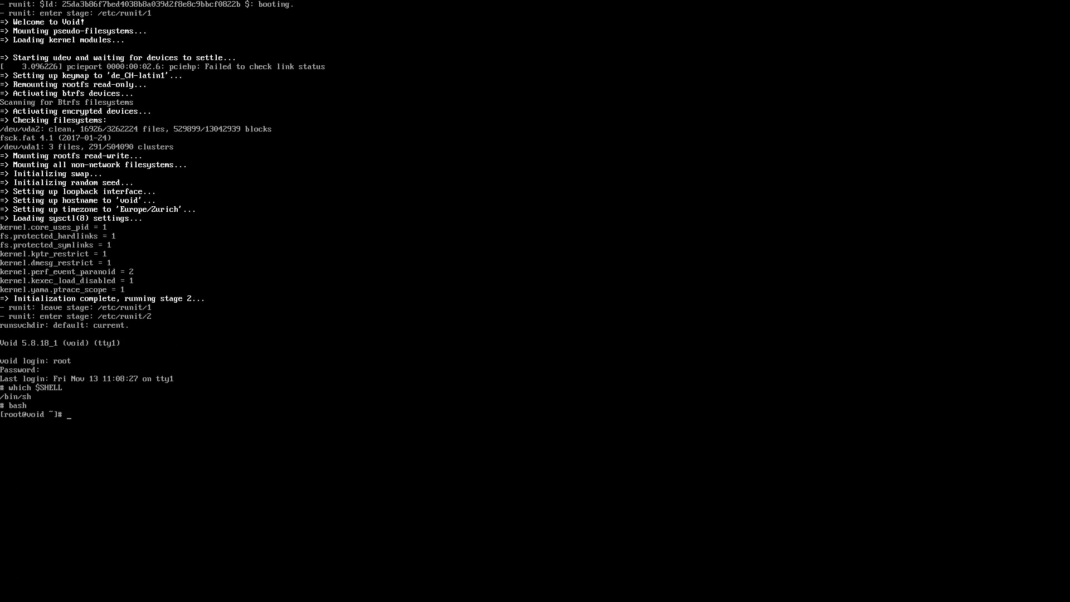
key("ctrl+l")
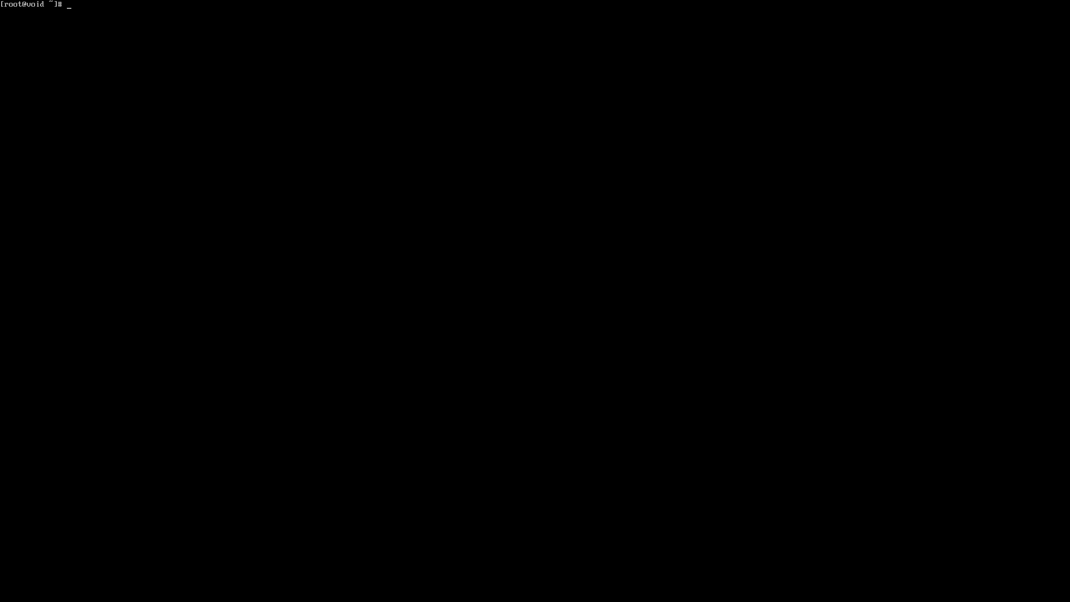
type("xbps-install xorg lightdm lightdm-gtk")
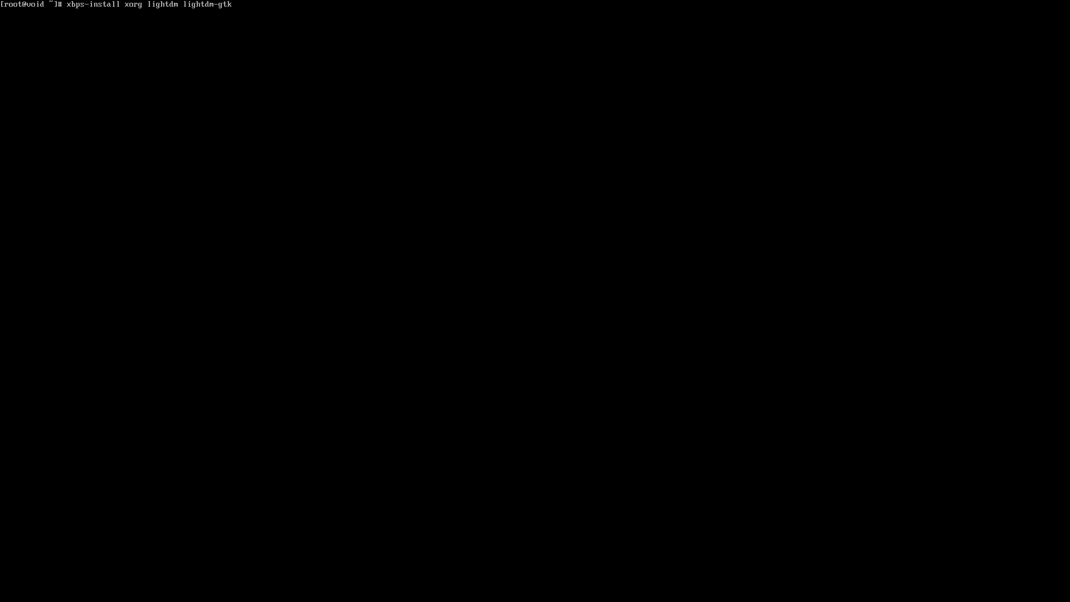
type("-greeter i3 i3status")
type("terminator firefox")
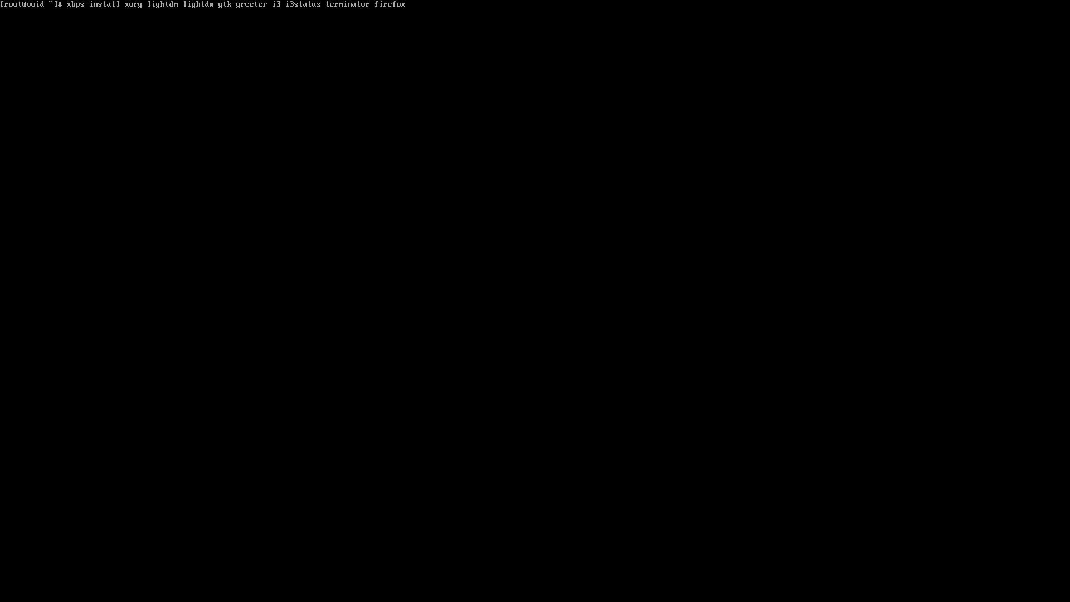
type(" dbus")
key("Return")
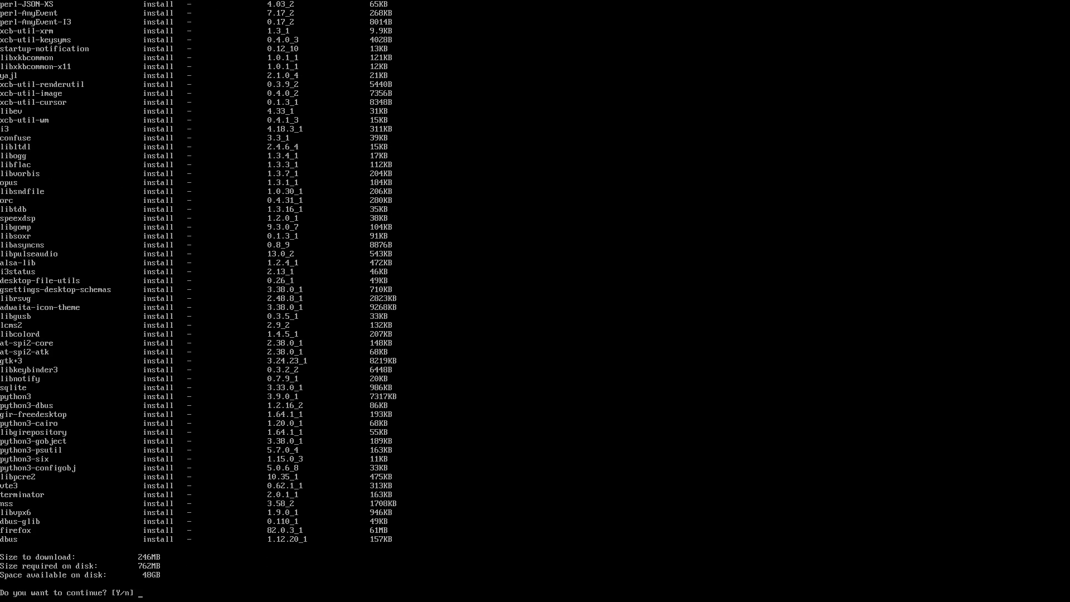
key("Return")
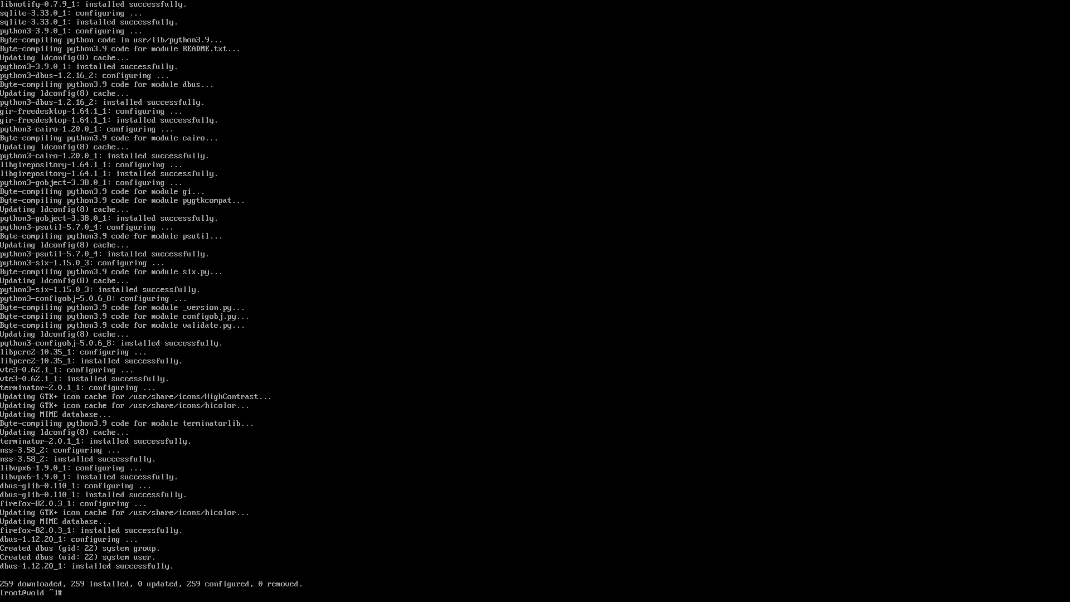
Step: Enable the dbus service by symlinking /etc/sv/dbus into /var/service on a cleared console
key("ctrl+l")
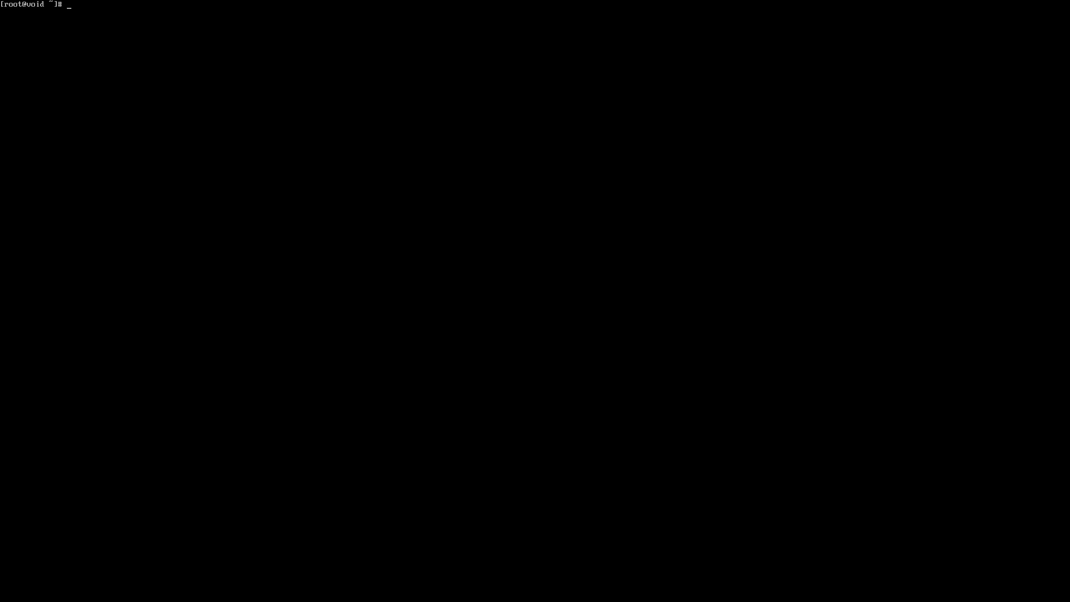
type("ln -s /etc/sv/db")
key("Tab")
type("/var/se")
key("Tab")
key("Return")
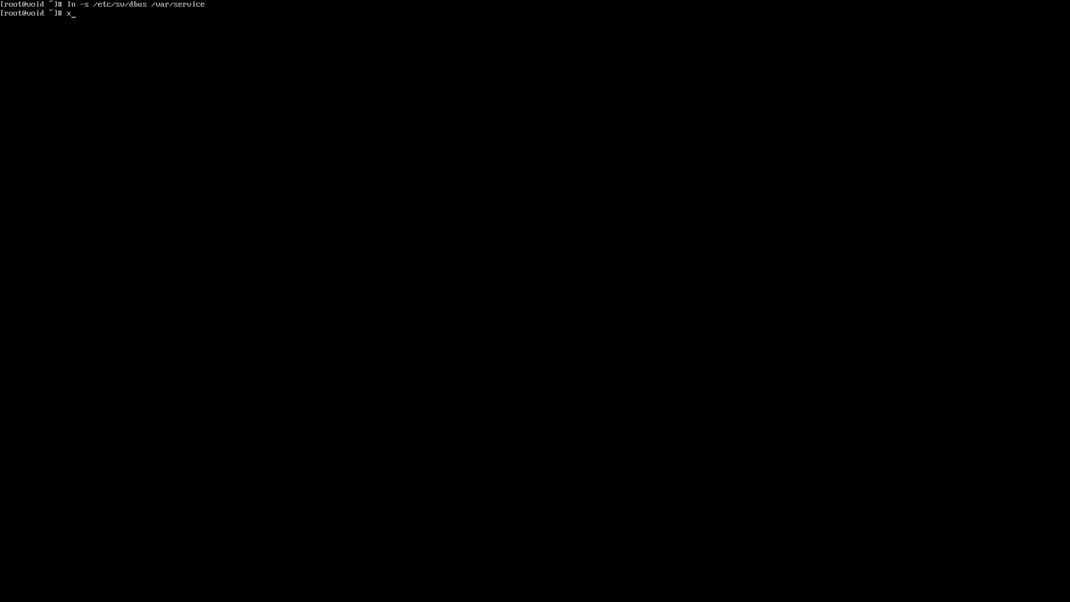
Step: Install vim with xbps-install and accept the transaction
key("Tab")
type("install vim")
key("Return")
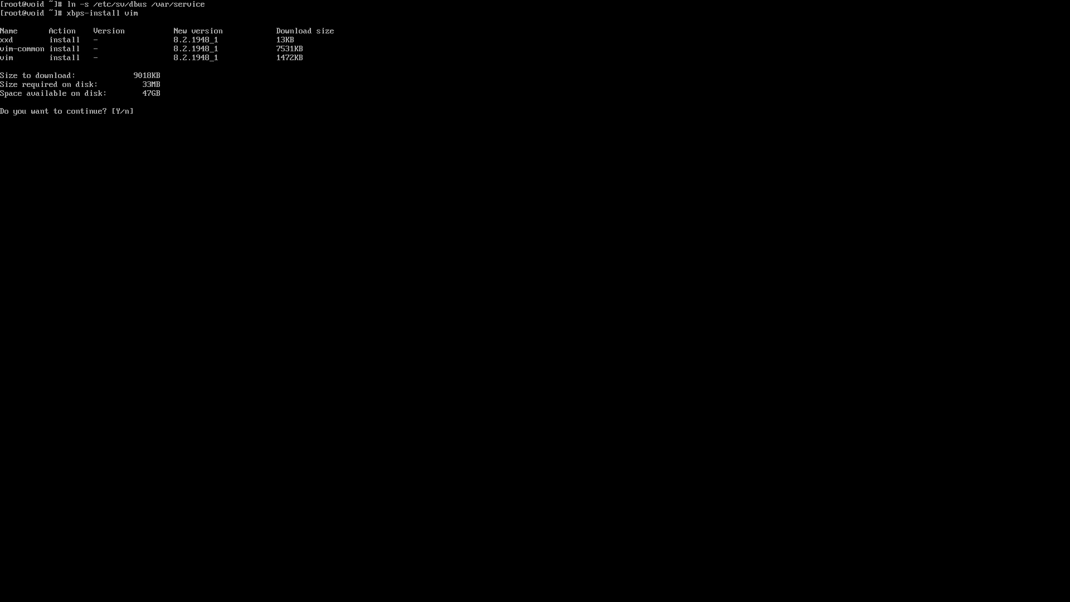
key("Return")
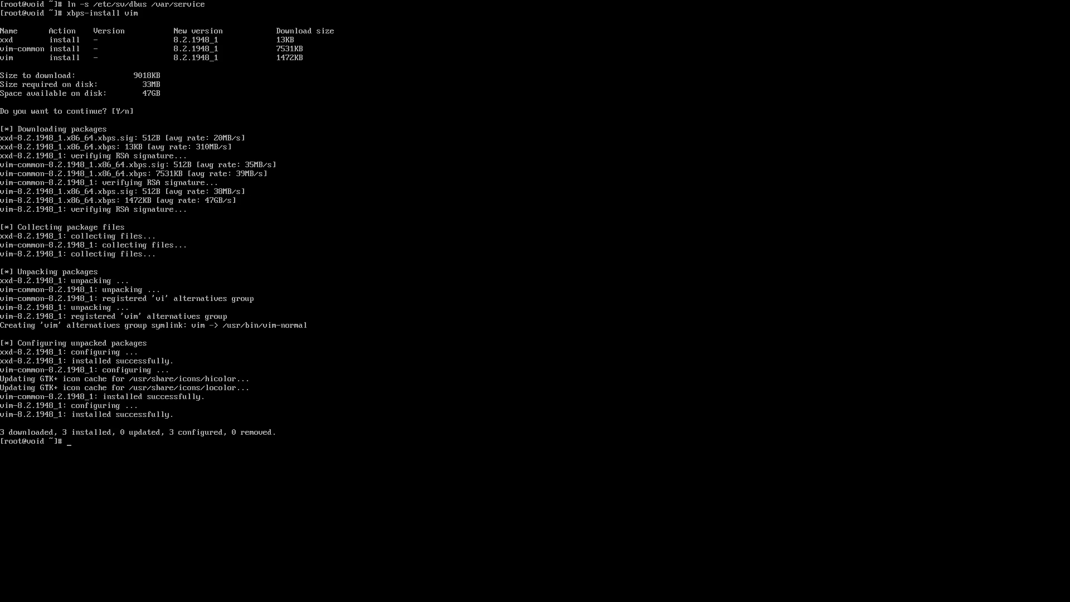
Step: Clear the console and open /etc/lightdm/lightdm.conf in vim
key("ctrl+l")
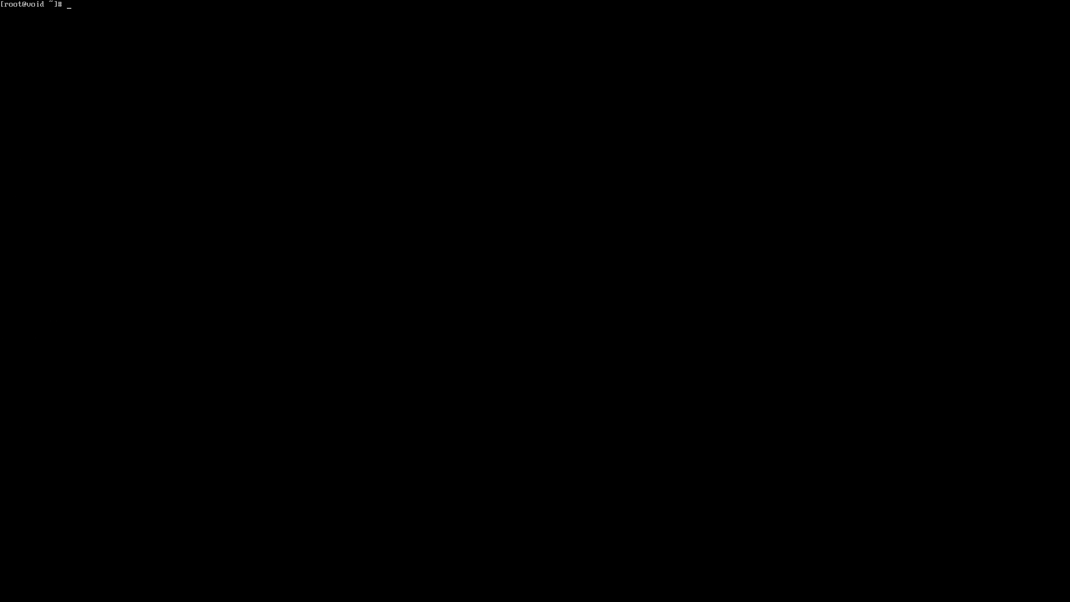
type("vim /etc/li")
key("Tab")
type("li")
key("Tab")
type(".")
key("Tab")
key("Return")
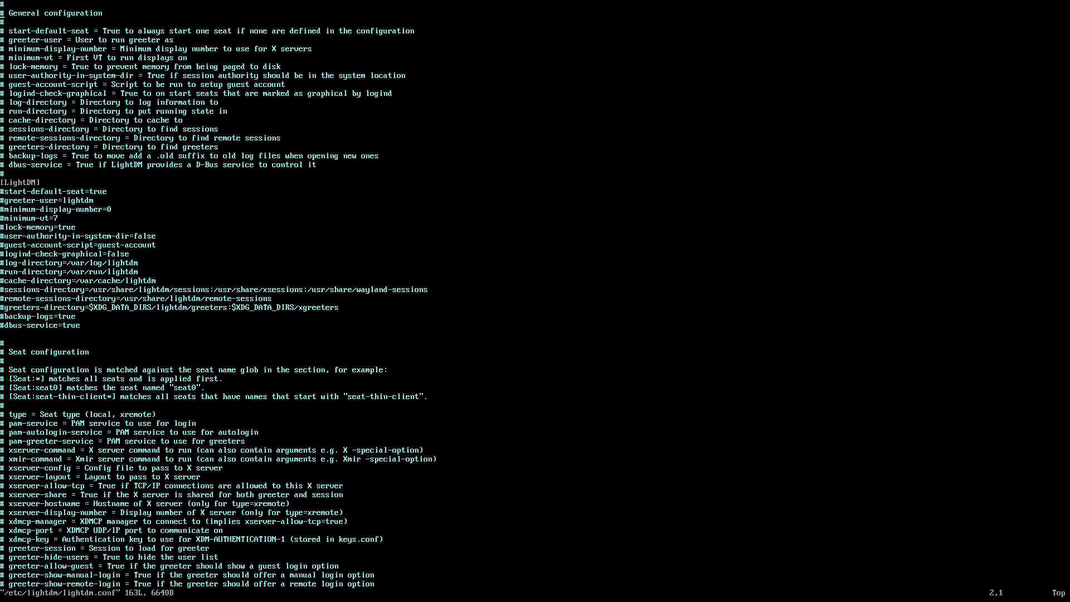
Step: Uncomment the display-setup-script line in the [Seat:*] section of lightdm.conf
key("Down")
key("Down")
key("Down")
key("Down")
key("Down")
key("Down")
key("Down")
key("Down")
key("Down")
key("Down")
key("Down")
key("Down")
key("Down")
key("Down")
key("Down")
key("Down")
key("Down")
key("Down")
key("Down")
key("Down")
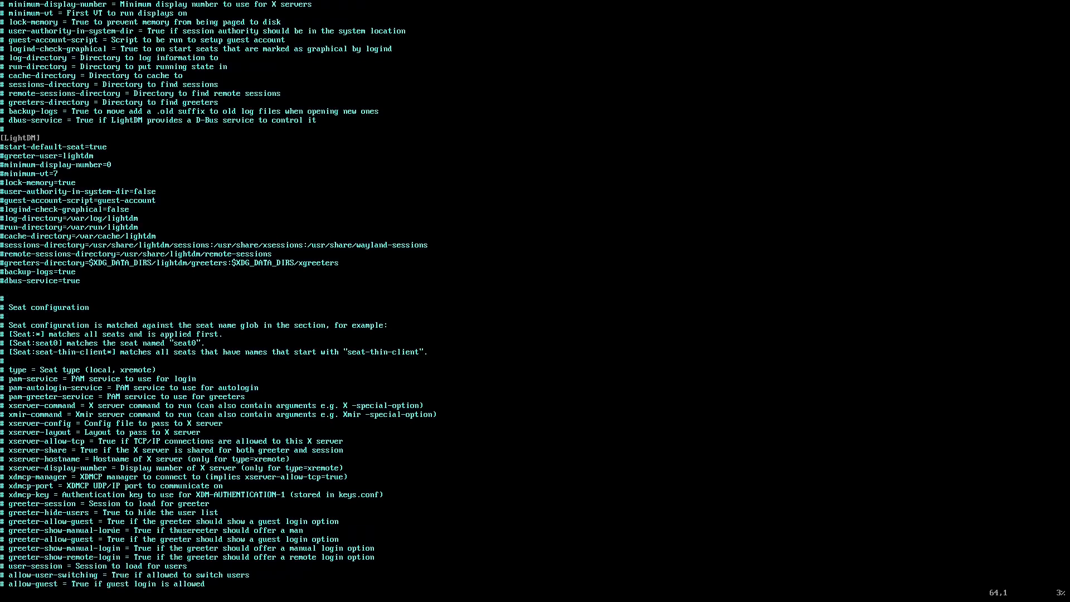
key("Down")
key("Down")
key("Down")
key("Down")
key("Down")
key("Down")
key("Down")
key("Down")
key("Down")
key("Down")
key("Down")
key("Down")
key("Down")
key("Down")
key("Down")
key("Down")
key("Down")
key("Down")
key("Down")
key("Down")
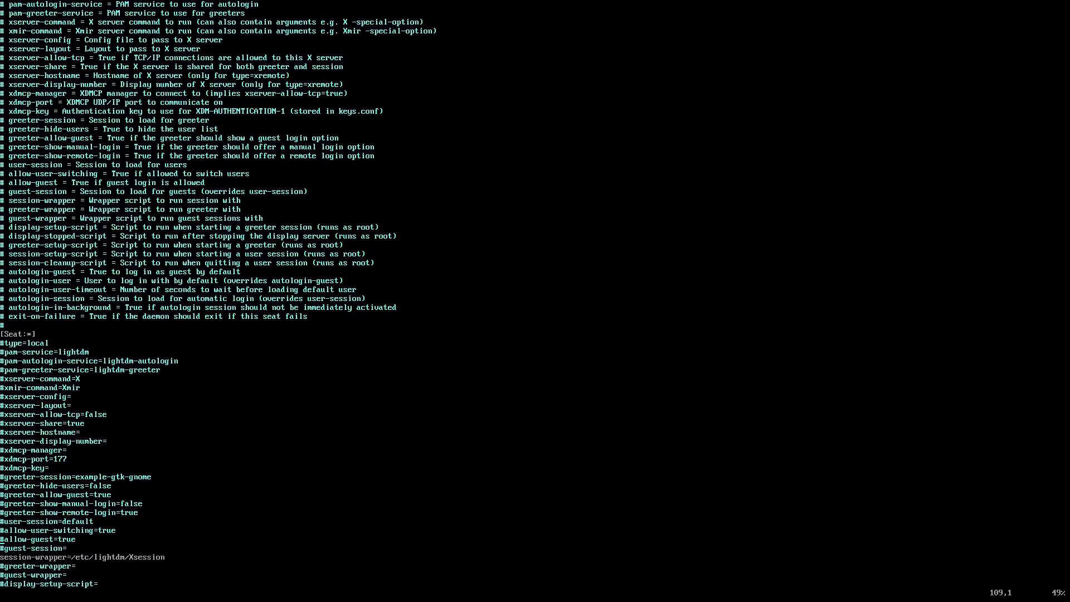
key("Down")
key("Down")
key("Down")
key("Down")
key("Down")
key("Down")
key("Down")
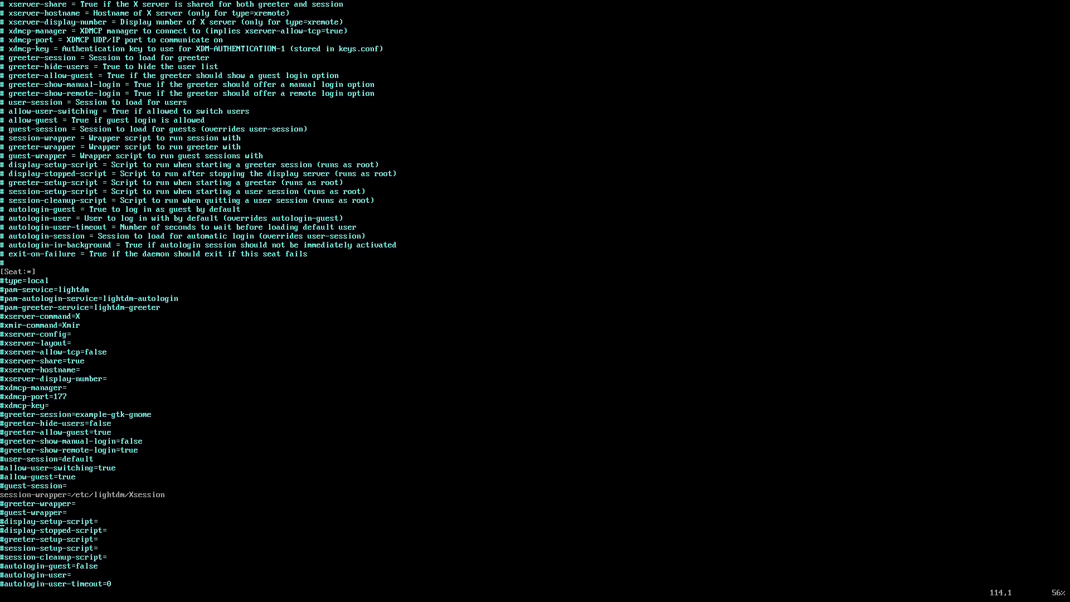
key("i")
key("Delete")
Step: Set display-setup-script to "xrandr --output Virtual-1 --mode 1920x1080", then save the file and quit vim
key("Right")
key("Right")
key("Right")
key("Right")
key("Right")
key("Right")
key("Right")
key("Right")
key("Right")
key("Right")
key("Right")
key("Right")
key("Right")
key("Right")
key("Right")
key("Right")
key("Right")
key("Right")
key("Right")
key("Right")
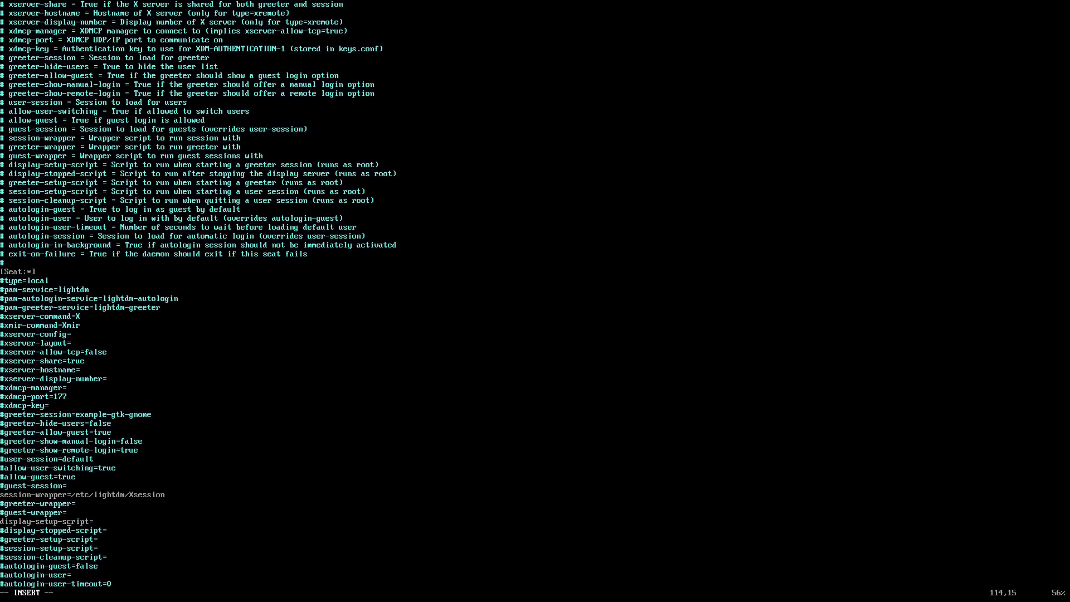
type("xrandr --output Virtual")
type("-1 --mode 1920x")
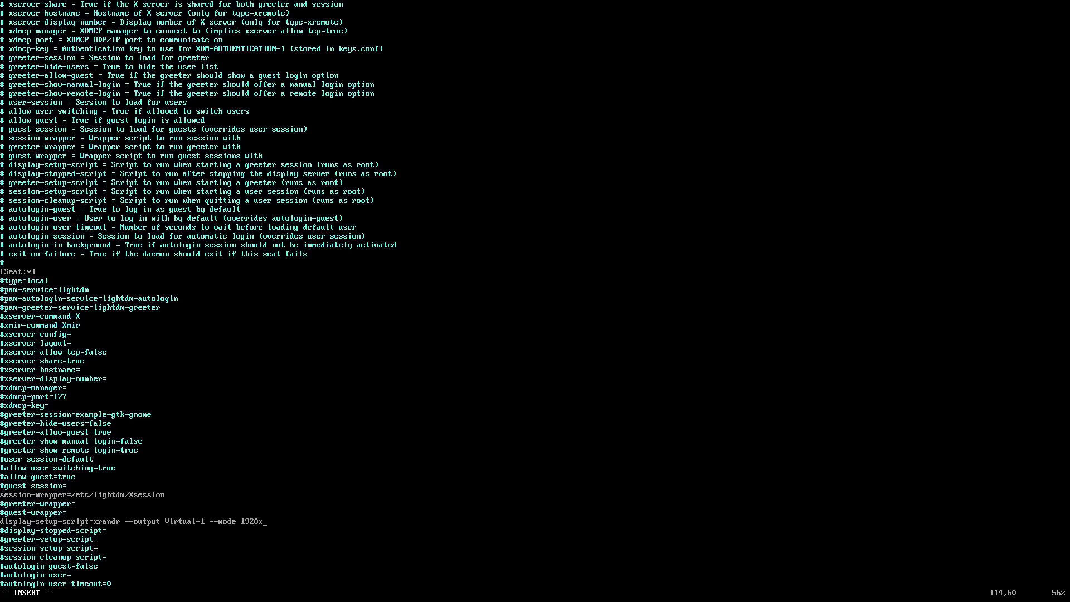
type("1080")
key("Escape")
type(":x")
key("Return")
Step: Clear the console and begin an "ln -s" command that links a service from /etc/sv/
key("ctrl+l")
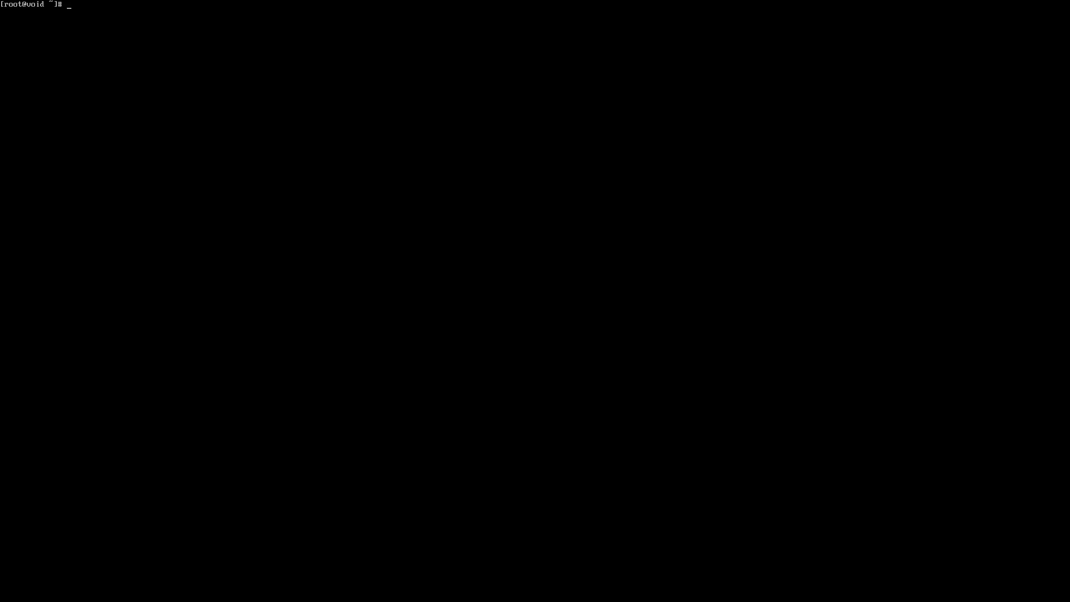
type("ln -s /etc/sv/")
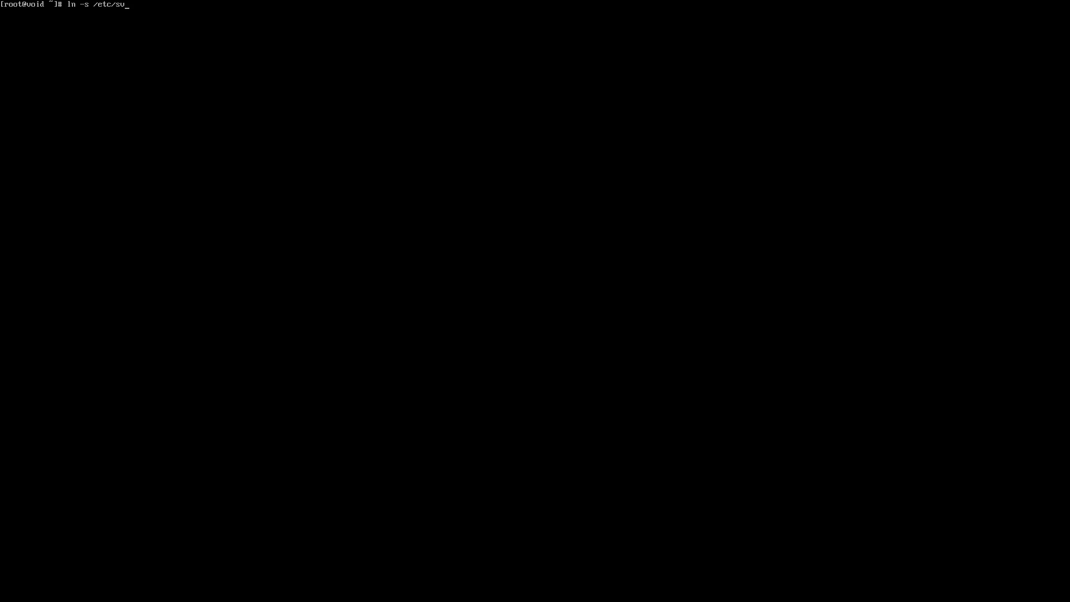